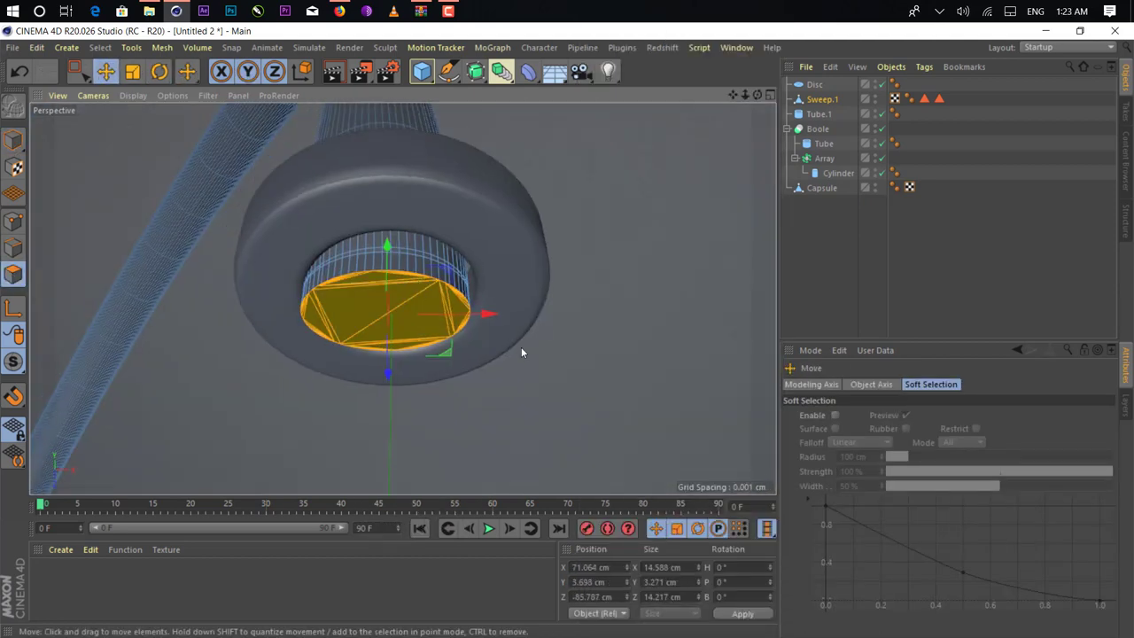
# Add a disc primitive, raise it into the upper part of the dome and scale it down to about 15%
pyautogui.click(421, 71)
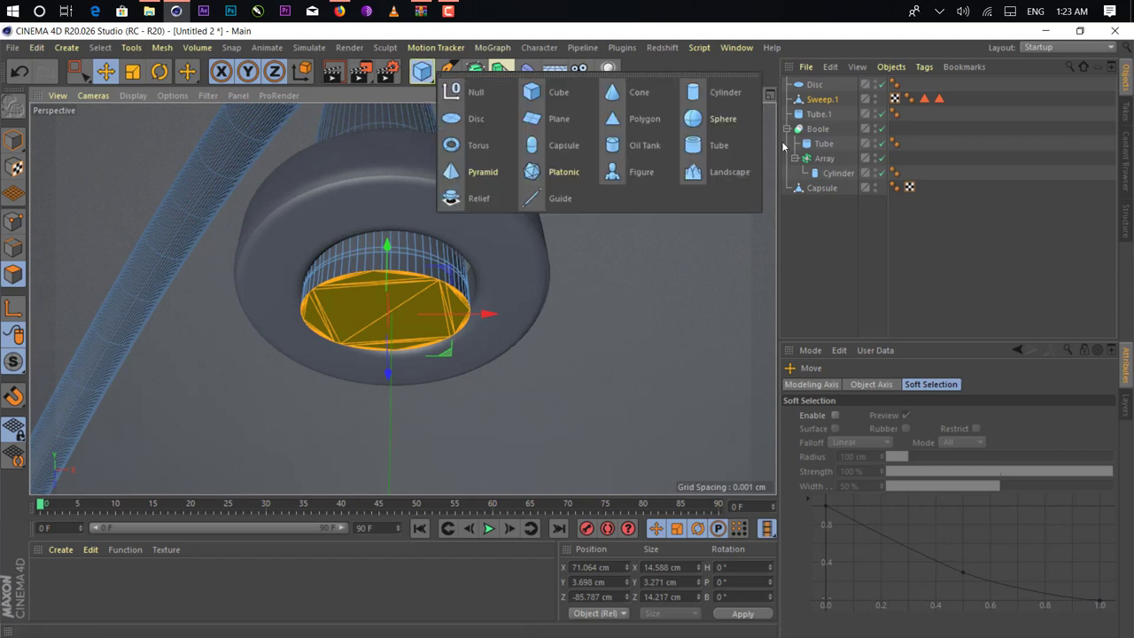
pyautogui.click(476, 118)
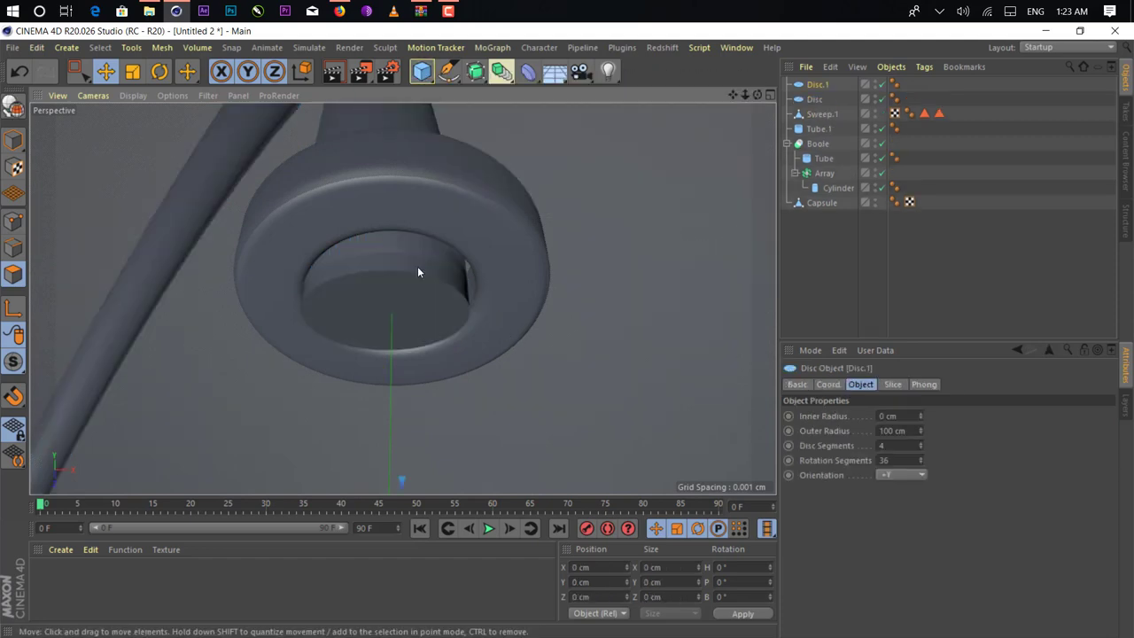
pyautogui.press('o')
pyautogui.scroll(-3, 416, 266)
pyautogui.keyDown('alt'); pyautogui.moveTo(411, 186); pyautogui.dragTo(431, 226); pyautogui.keyUp('alt')
pyautogui.moveTo(415, 174); pyautogui.dragTo(415, 93)
pyautogui.press('t')
pyautogui.moveTo(515, 186); pyautogui.dragTo(122, 323)
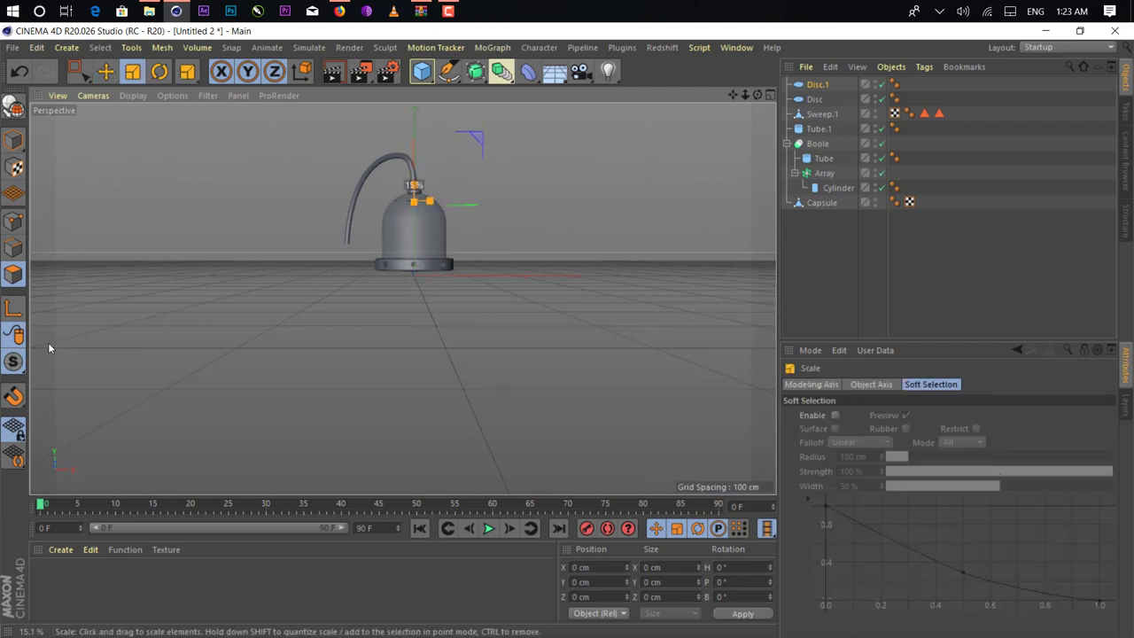
pyautogui.scroll(10, 412, 195)
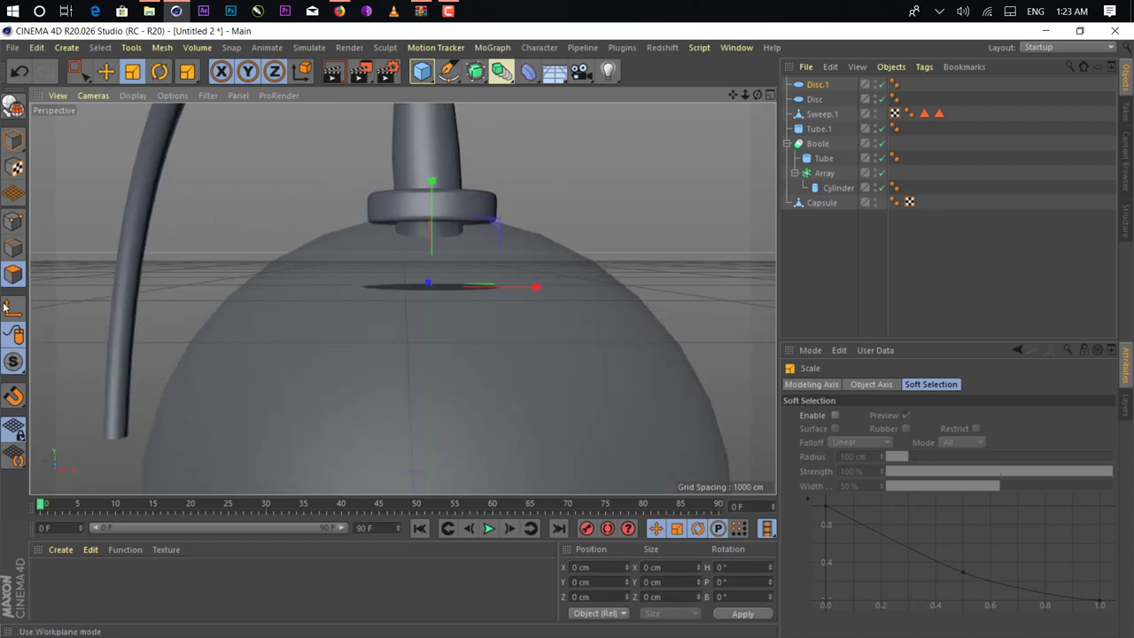
# Remove the end section of the bent pipe that protrudes below the collar
pyautogui.click(404, 167)
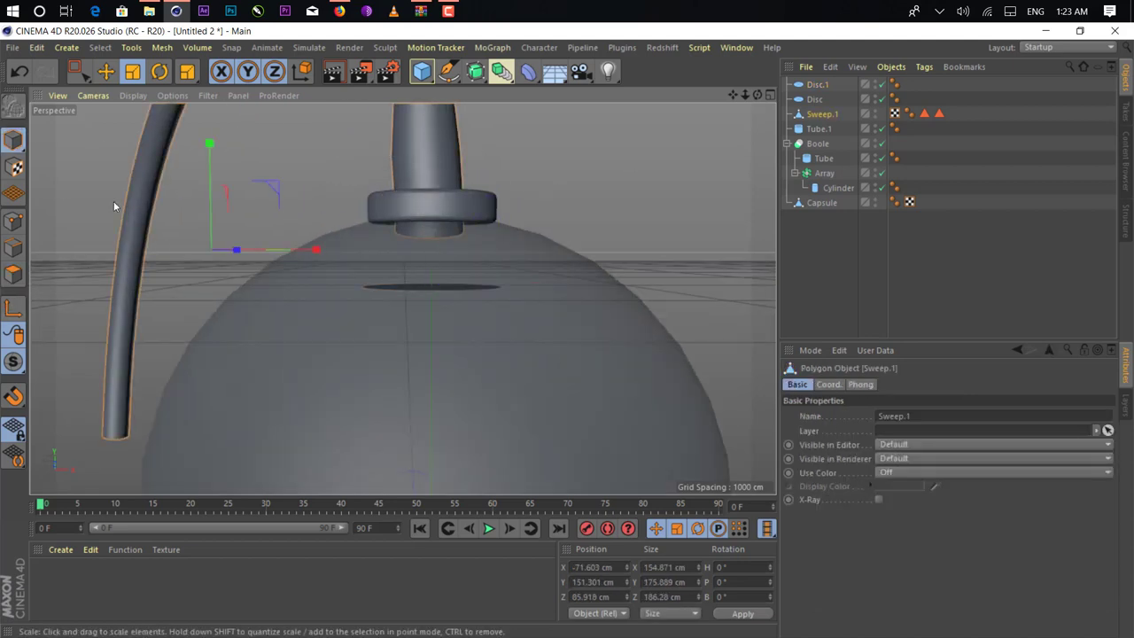
pyautogui.click(13, 274)
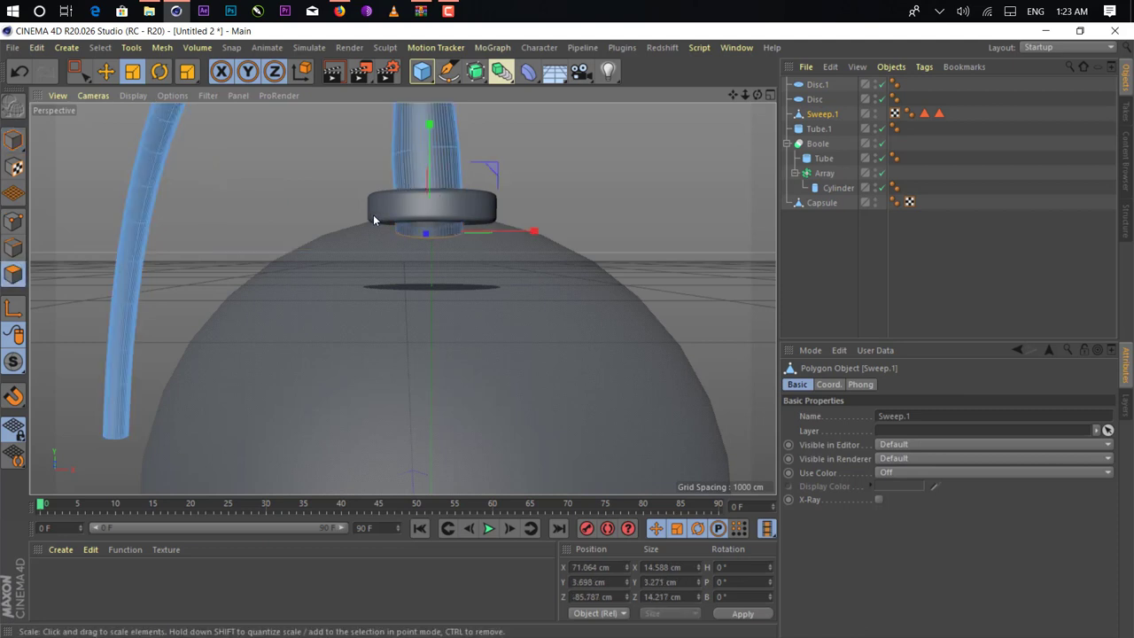
pyautogui.press('0')
pyautogui.click(7, 226)
pyautogui.moveTo(339, 225); pyautogui.dragTo(581, 309)
pyautogui.click(572, 302)
pyautogui.click(13, 140)
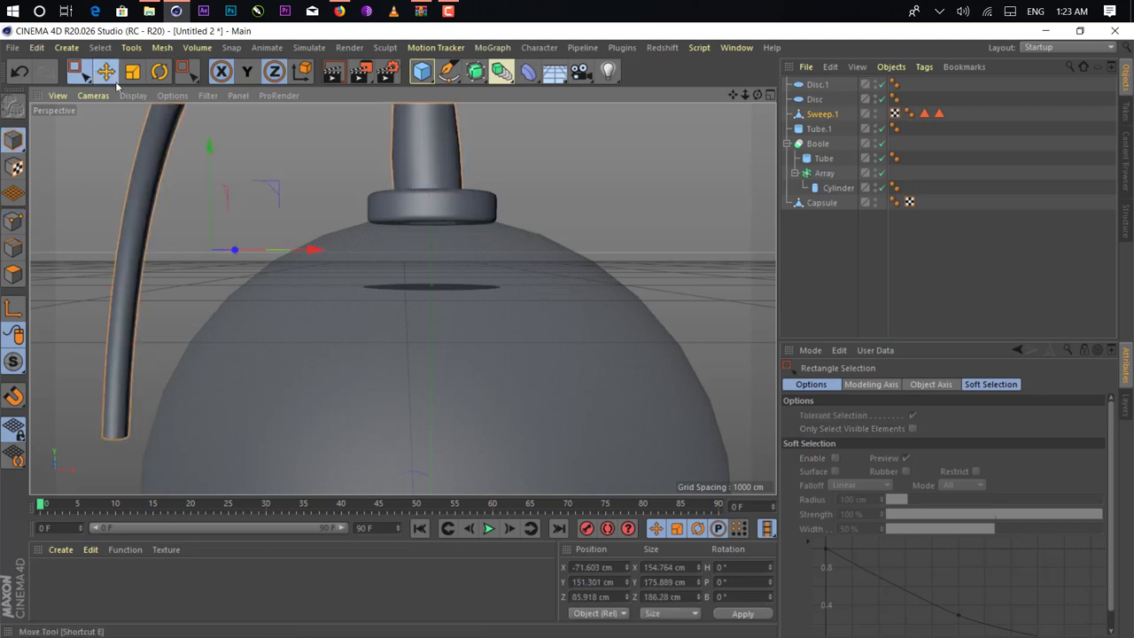
# Hide the dome-shaped capsule and raise the new disc to the collar's underside, at about Y 156.6 cm
pyautogui.click(443, 296)
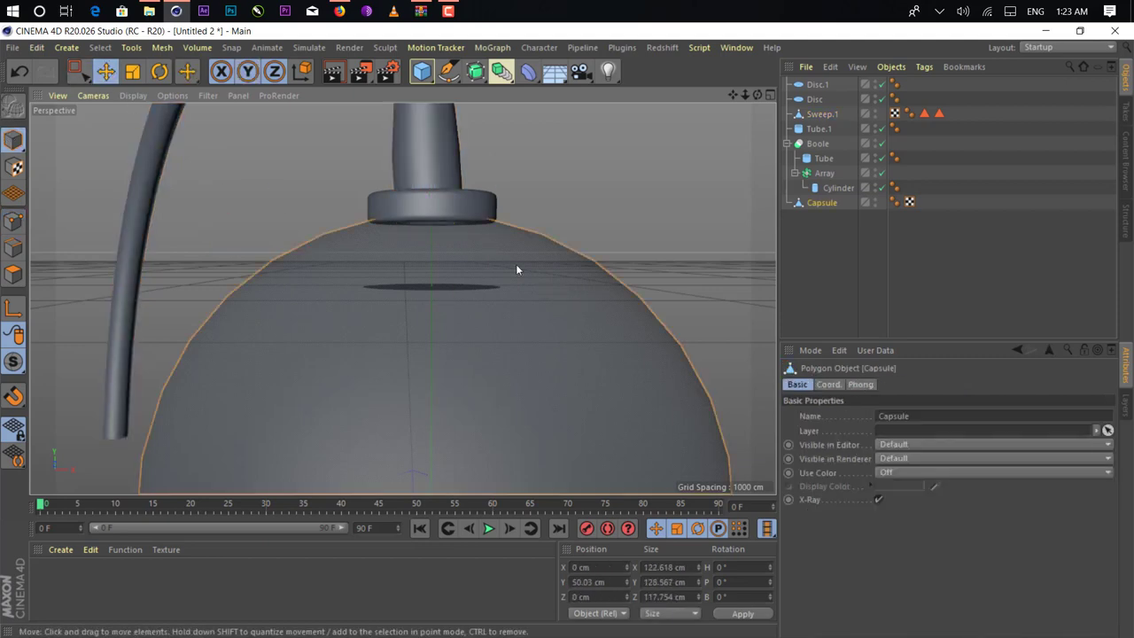
pyautogui.click(875, 199)
pyautogui.click(874, 199)
pyautogui.click(423, 288)
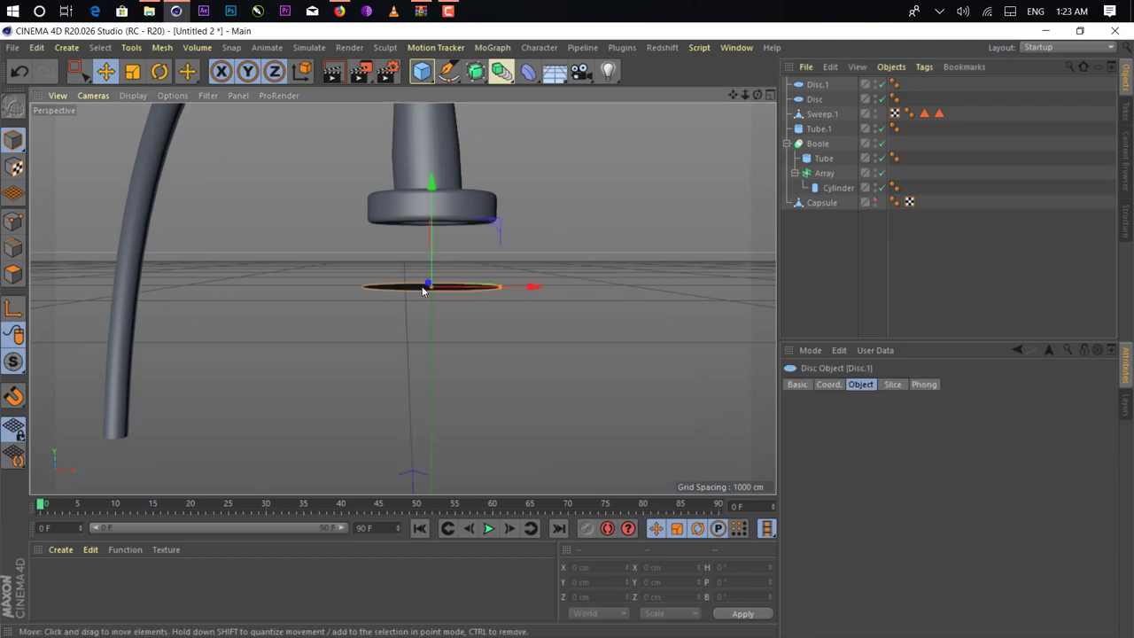
pyautogui.moveTo(431, 270); pyautogui.dragTo(449, 160)
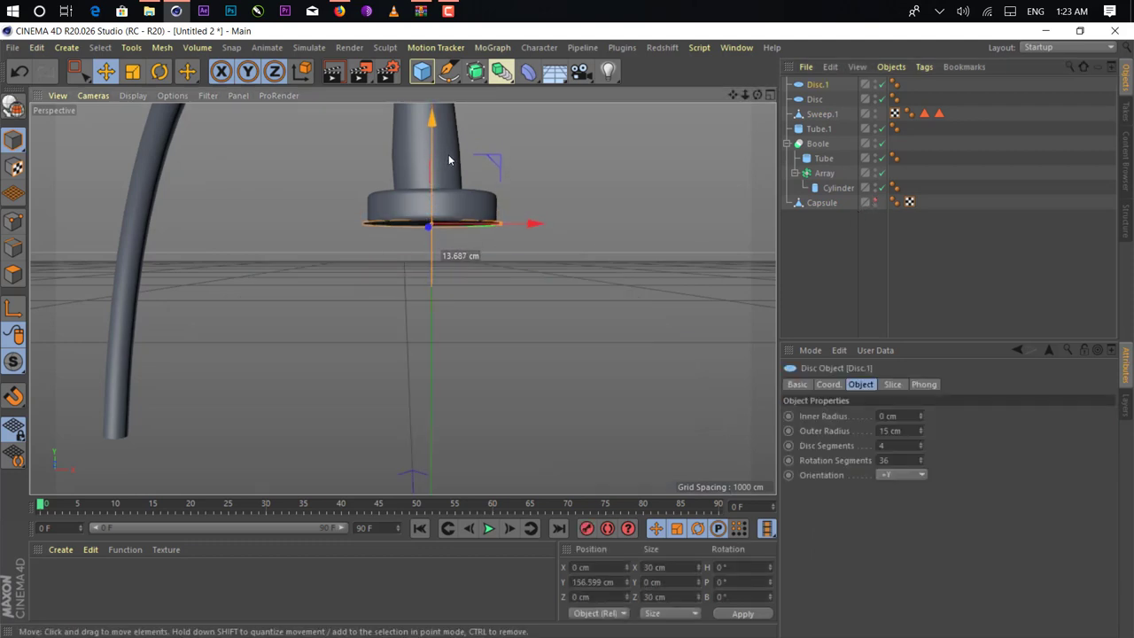
# Scale the disc to about 17.25 cm across, fine-tune its height below the collar and unhide the capsule
pyautogui.press('t')
pyautogui.moveTo(534, 223); pyautogui.dragTo(400, 261)
pyautogui.press('e')
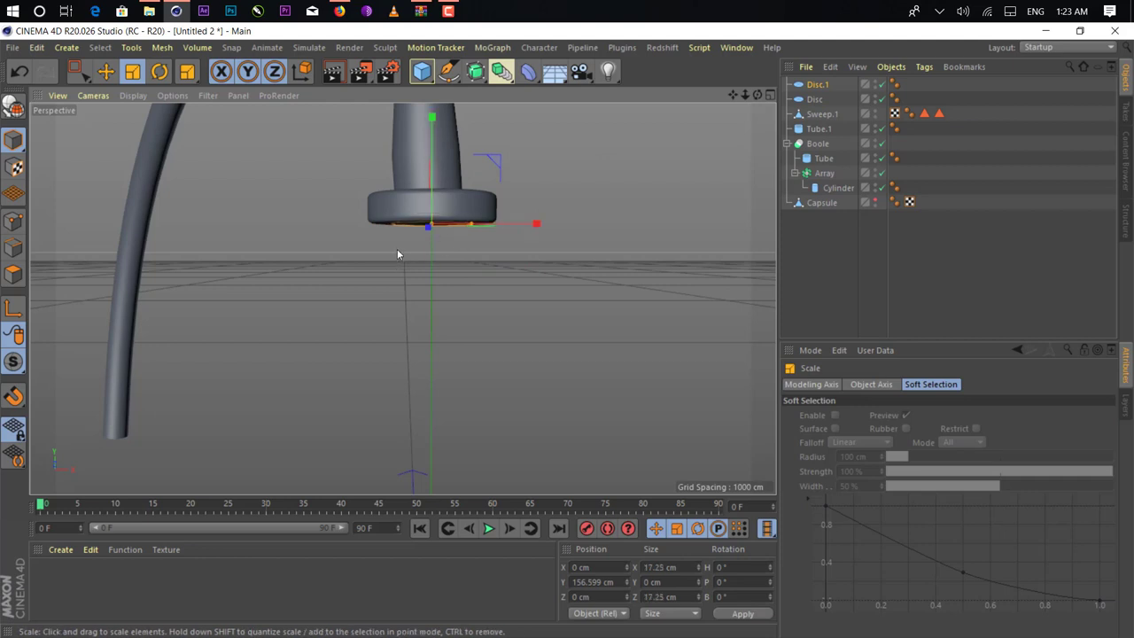
pyautogui.moveTo(434, 156); pyautogui.dragTo(433, 161)
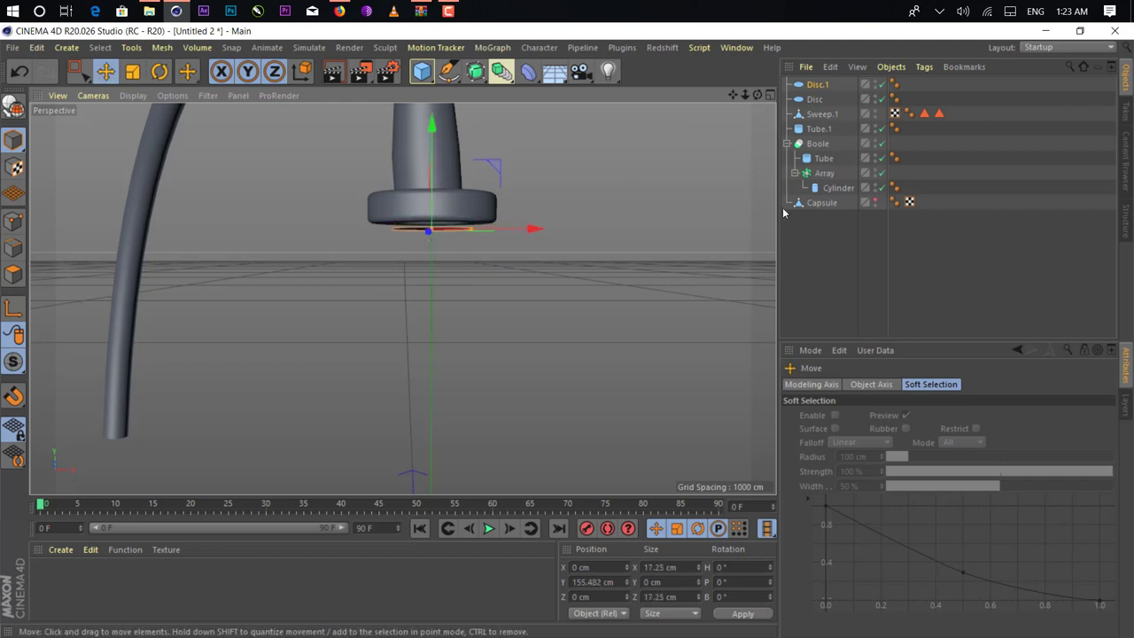
pyautogui.click(874, 199)
pyautogui.keyDown('alt'); pyautogui.moveTo(499, 266); pyautogui.dragTo(452, 178); pyautogui.keyUp('alt')
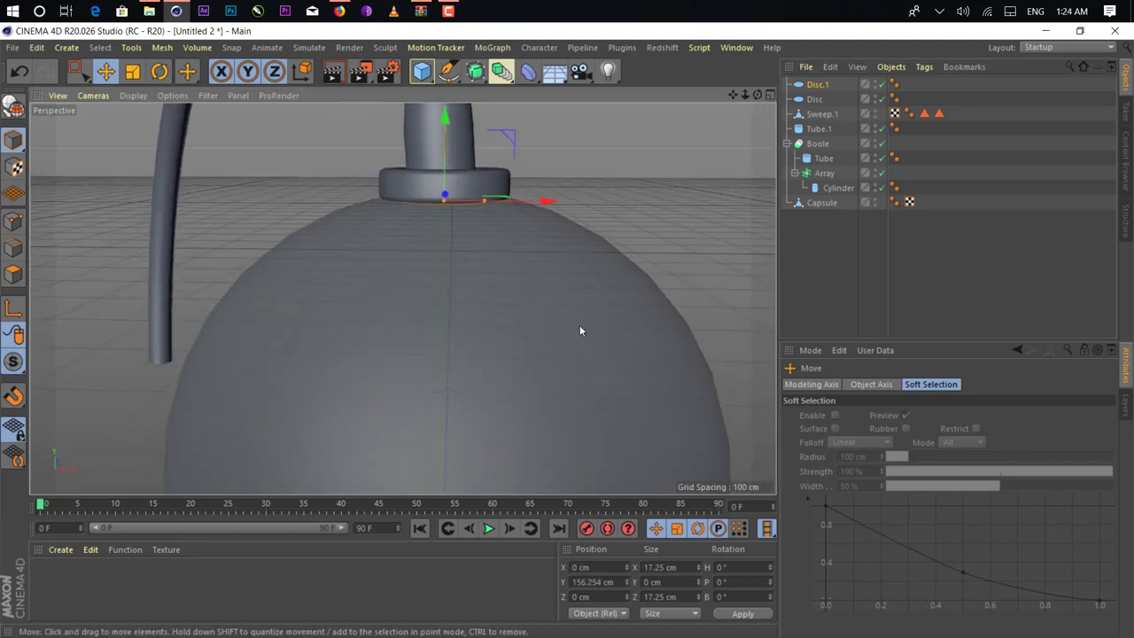
# Lower the small disc slightly to about Y 155.9 cm, just inside the top of the dome
pyautogui.click(573, 289)
pyautogui.keyDown('alt'); pyautogui.moveTo(554, 345); pyautogui.dragTo(540, 280, button='middle'); pyautogui.keyUp('alt')
pyautogui.scroll(-5, 540, 280)
pyautogui.keyDown('alt'); pyautogui.moveTo(539, 333); pyautogui.dragTo(468, 282, button='middle'); pyautogui.keyUp('alt')
pyautogui.keyDown('alt'); pyautogui.moveTo(468, 282); pyautogui.dragTo(479, 228); pyautogui.keyUp('alt')
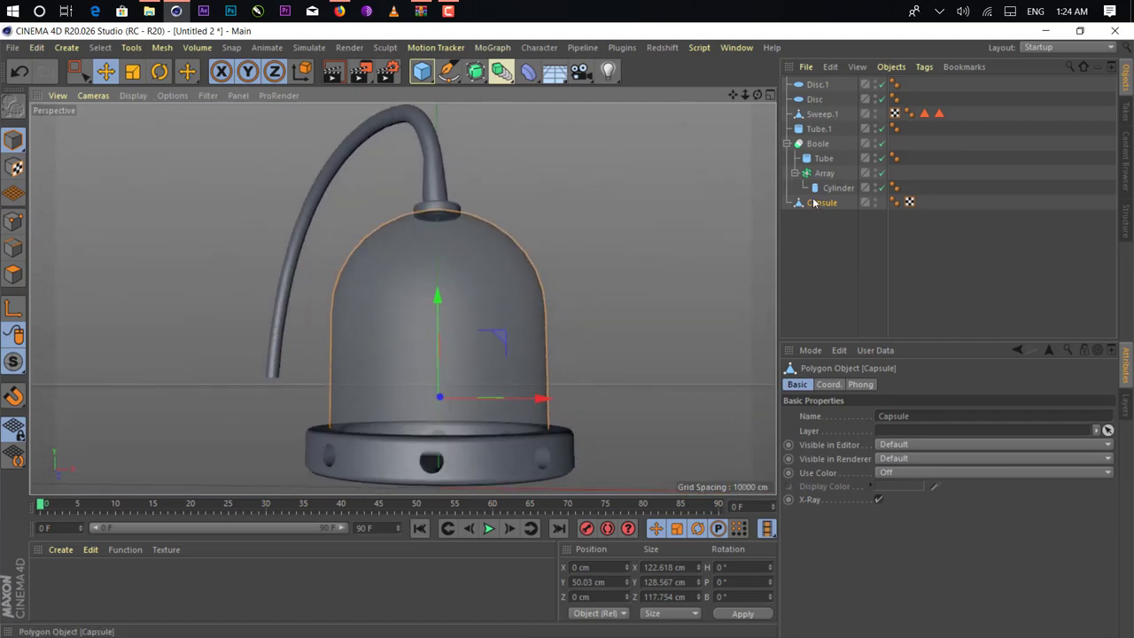
pyautogui.scroll(3, 493, 221)
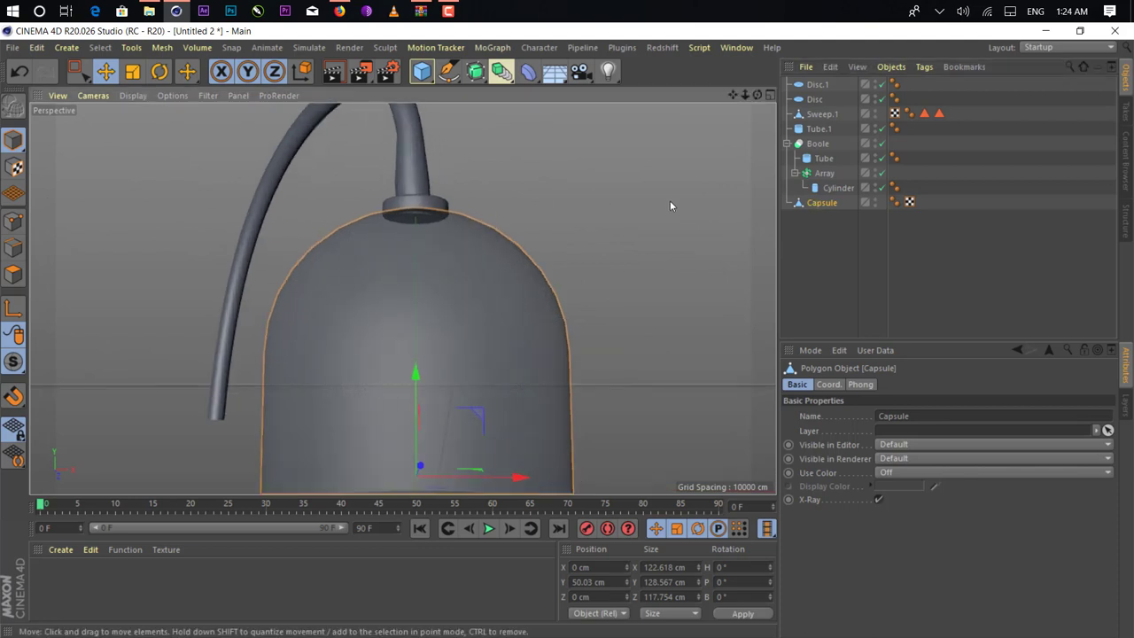
pyautogui.click(847, 83)
pyautogui.moveTo(412, 133); pyautogui.dragTo(412, 135)
pyautogui.keyDown('alt'); pyautogui.moveTo(414, 301); pyautogui.dragTo(477, 370); pyautogui.keyUp('alt')
pyautogui.keyDown('alt'); pyautogui.moveTo(477, 369); pyautogui.dragTo(460, 233, button='middle'); pyautogui.keyUp('alt')
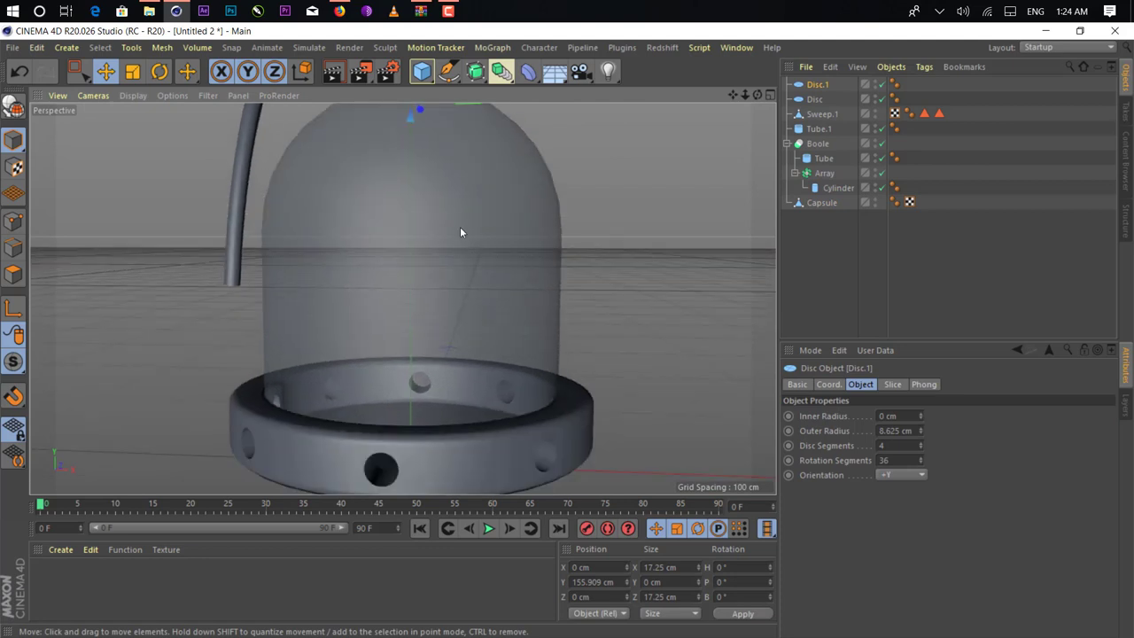
pyautogui.keyDown('alt'); pyautogui.moveTo(460, 232); pyautogui.dragTo(451, 290); pyautogui.keyUp('alt')
# Add a TurbulenceFD Container to the scene
pyautogui.click(539, 47)
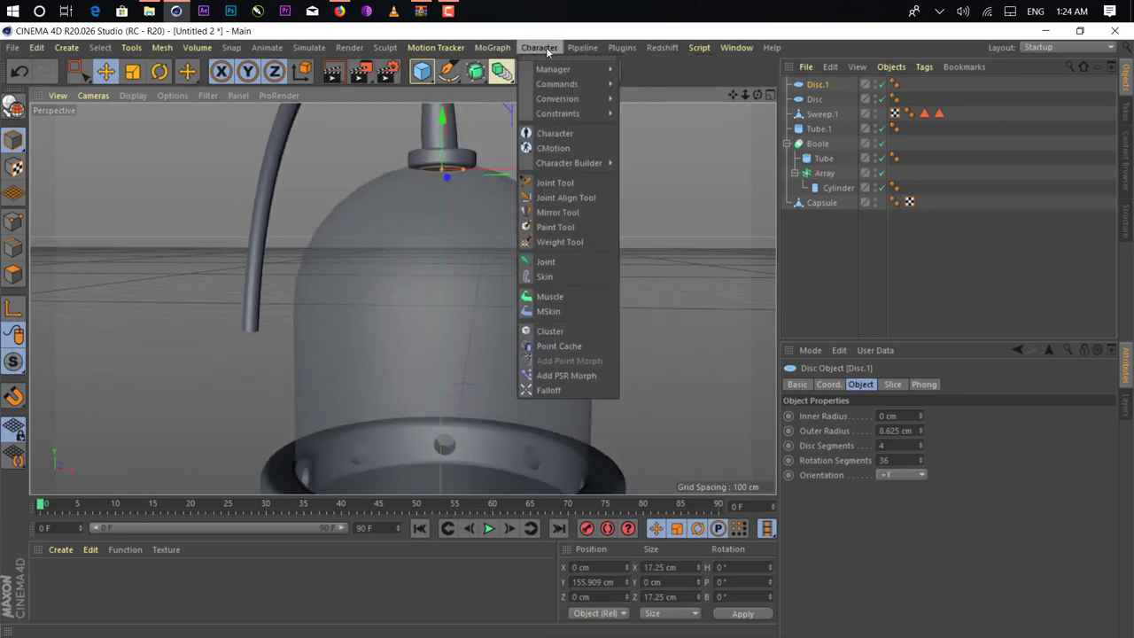
pyautogui.click(671, 44)
pyautogui.click(622, 47)
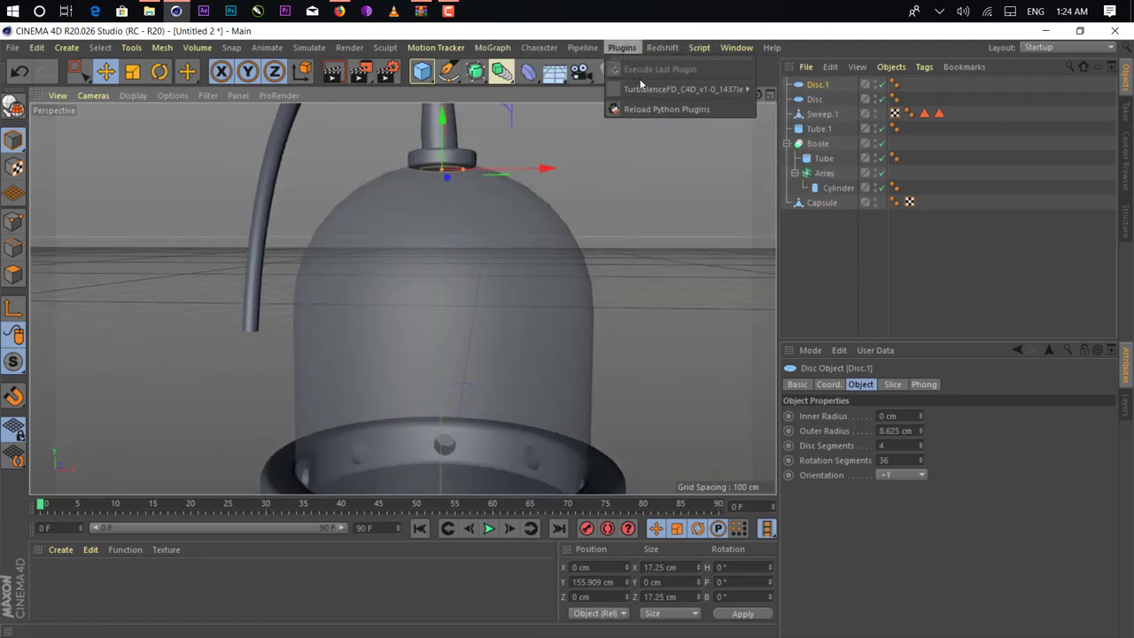
pyautogui.moveTo(647, 88)
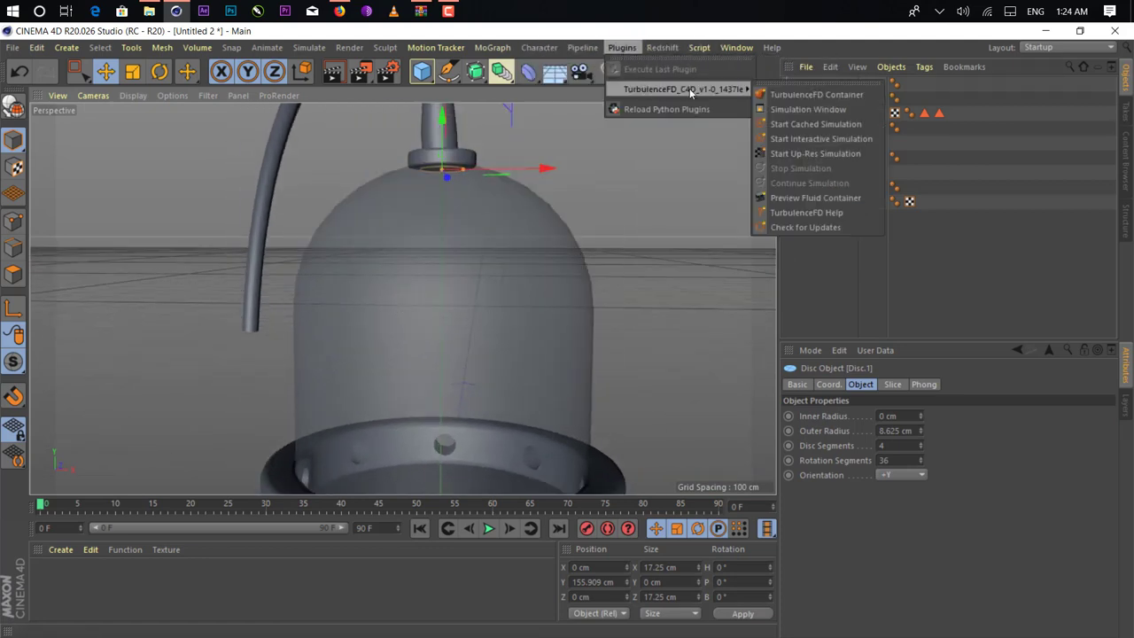
pyautogui.click(848, 96)
# Raise the fluid container to about Y 67 cm and scale it to about 222.9 cm per side around the dome
pyautogui.scroll(-5, 436, 253)
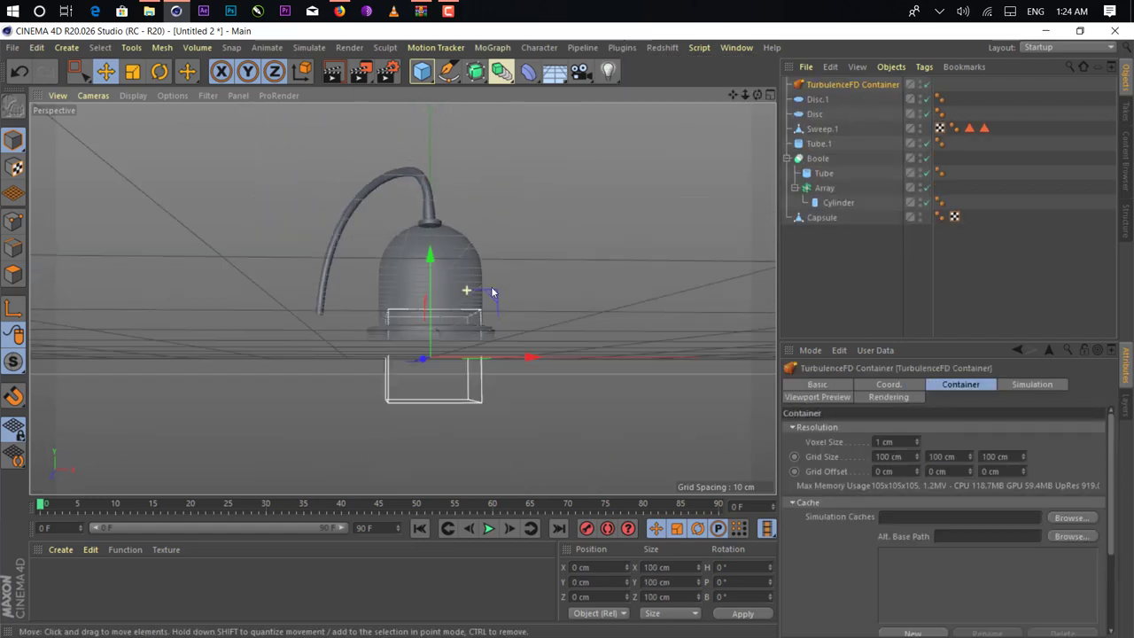
pyautogui.moveTo(433, 336); pyautogui.dragTo(436, 210)
pyautogui.press('t')
pyautogui.moveTo(416, 297); pyautogui.dragTo(549, 297)
pyautogui.press('e')
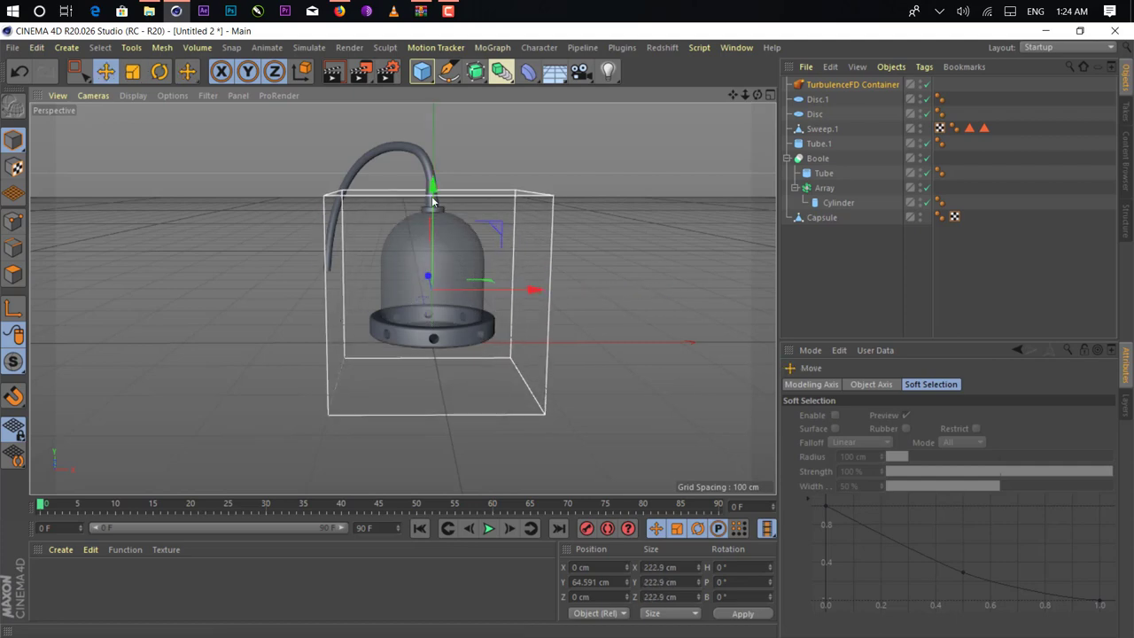
pyautogui.moveTo(433, 185)
pyautogui.mouseDown()
pyautogui.moveTo(433, 164)
pyautogui.moveTo(433, 182)
pyautogui.mouseUp()
# Collapse the Boole hierarchy and rename the small disc under the collar as emitter
pyautogui.keyDown('alt'); pyautogui.moveTo(468, 355); pyautogui.dragTo(470, 242); pyautogui.keyUp('alt')
pyautogui.scroll(6, 470, 242)
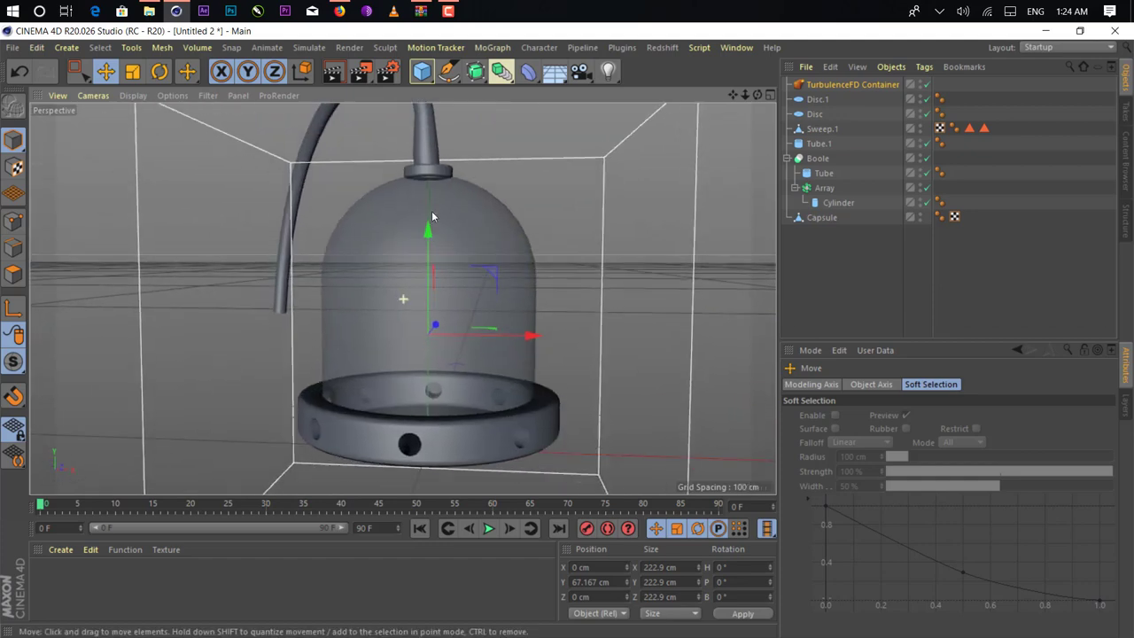
pyautogui.click(787, 158)
pyautogui.rightClick(817, 172)
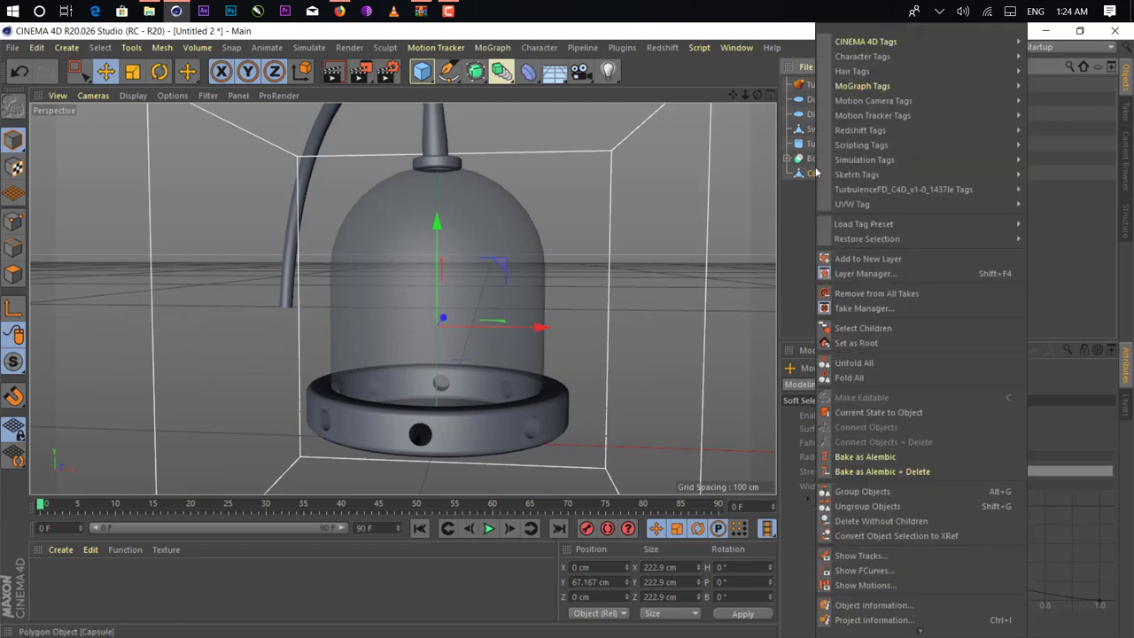
pyautogui.click(801, 200)
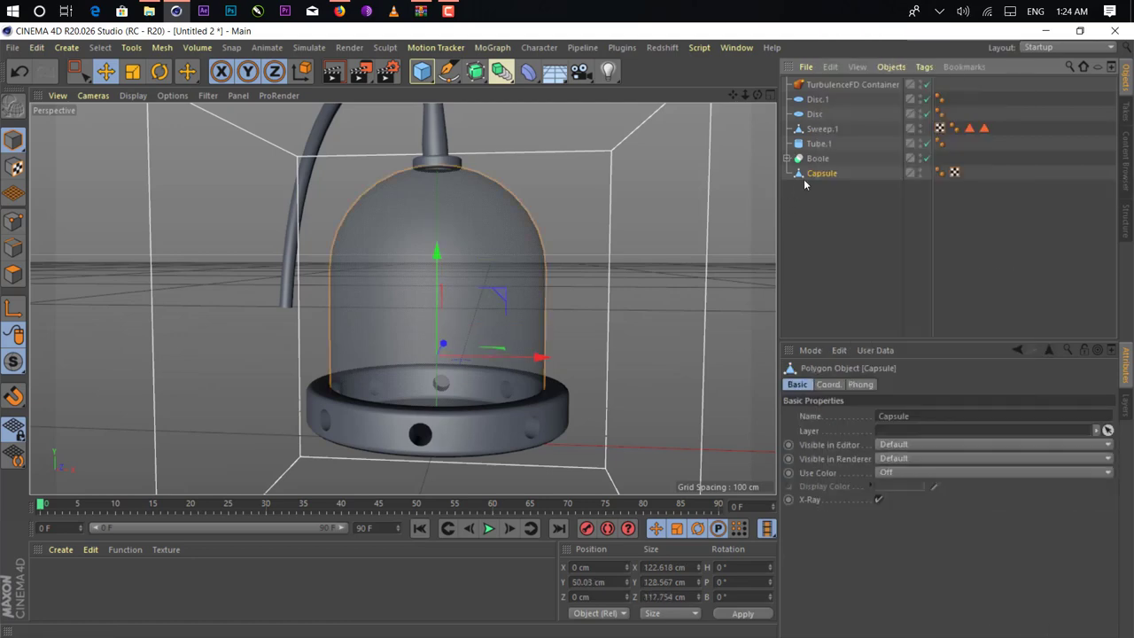
pyautogui.click(809, 99)
pyautogui.doubleClick(819, 100)
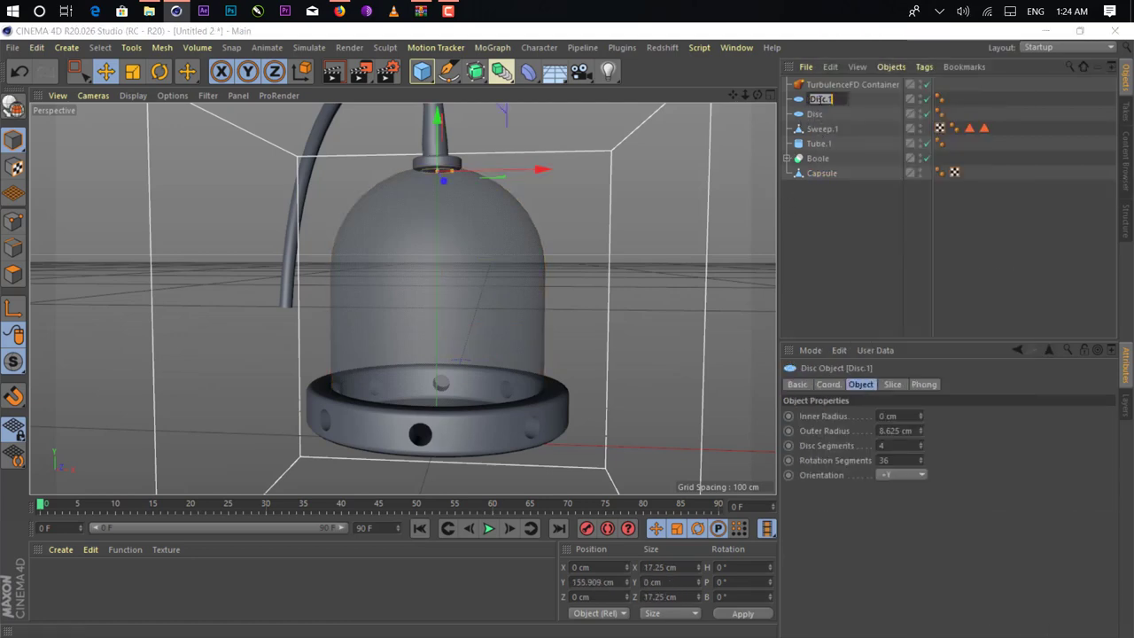
pyautogui.write('emitter')
pyautogui.press('Return')
# Attach a TurbulenceFD Emitter tag to the emitter disc and set its Temperature Value to 5
pyautogui.rightClick(820, 99)
pyautogui.moveTo(926, 189)
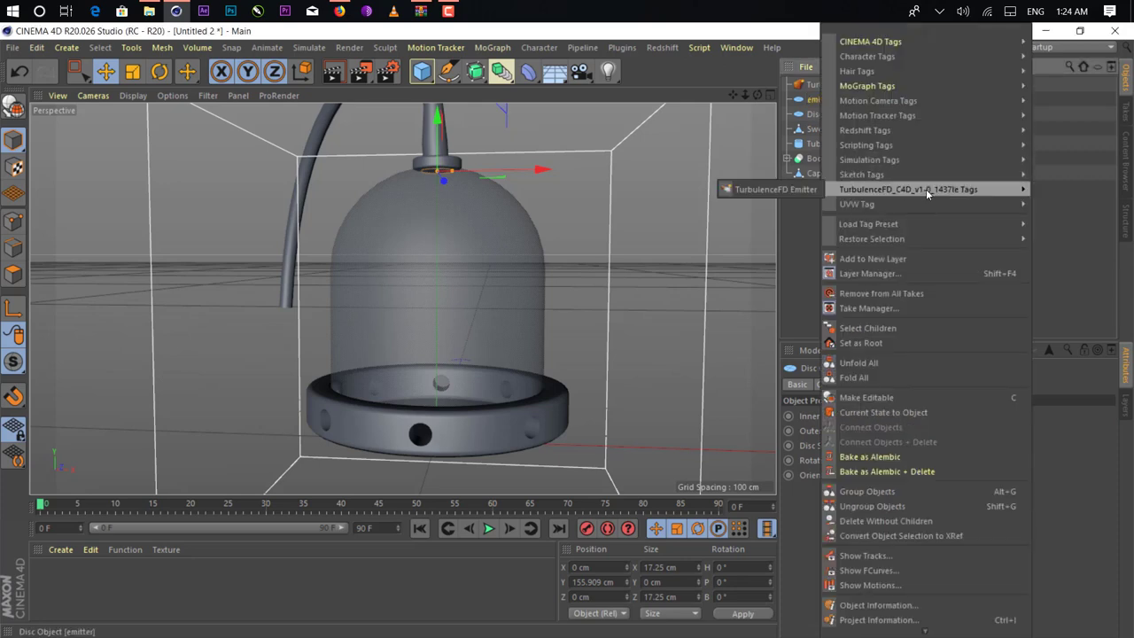
pyautogui.click(767, 189)
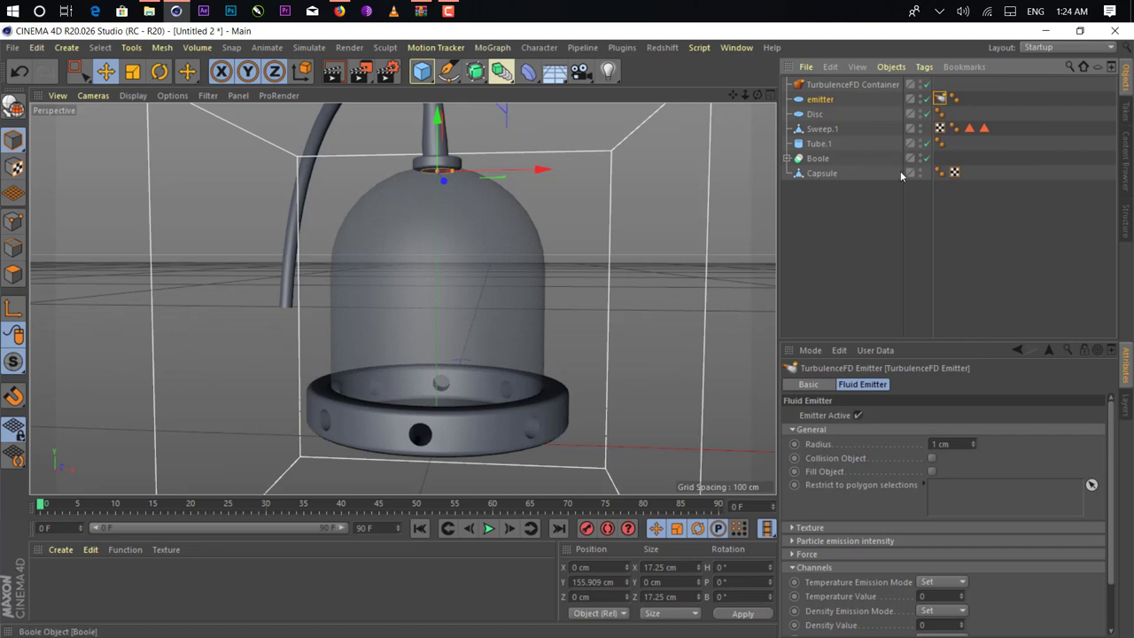
pyautogui.scroll(-2, 898, 488)
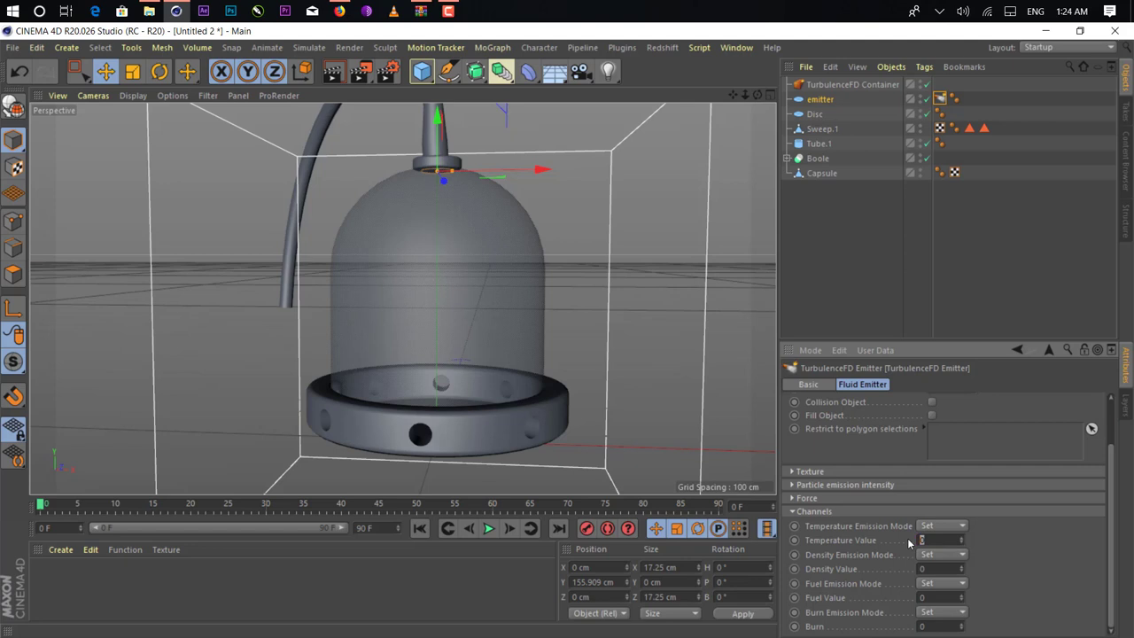
pyautogui.write('5')
pyautogui.press('Return')
pyautogui.click(492, 47)
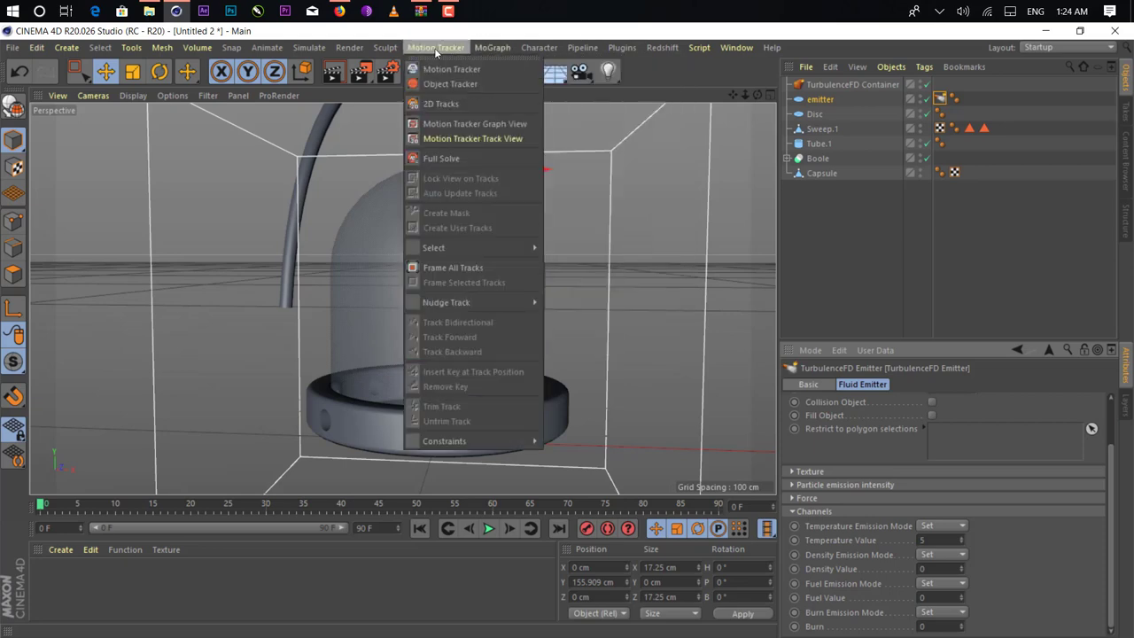
pyautogui.moveTo(539, 52)
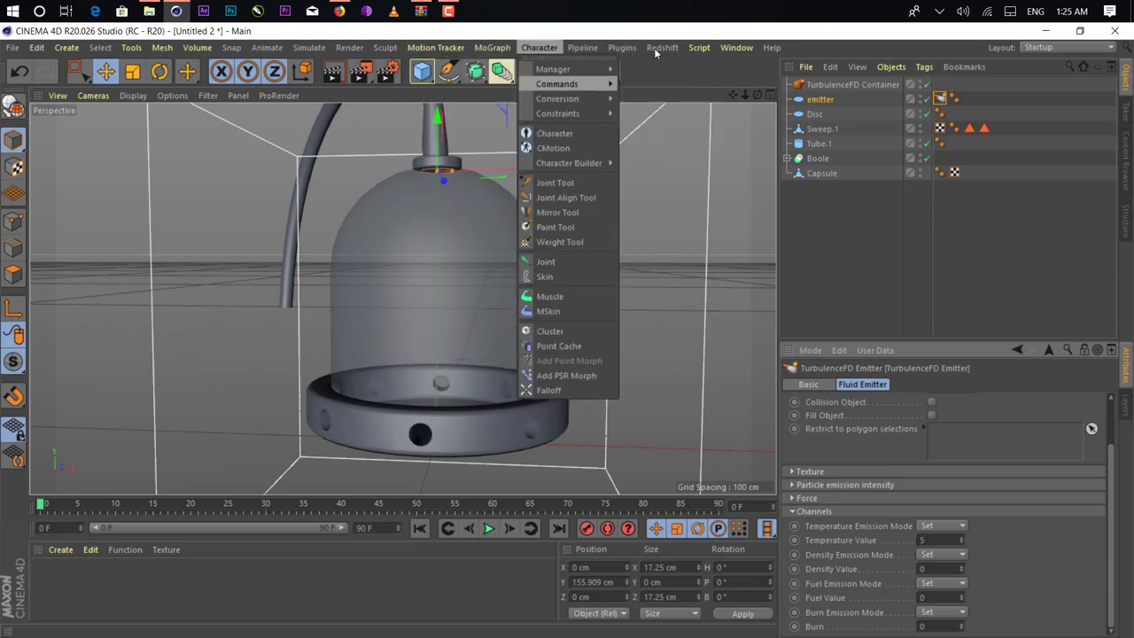
pyautogui.moveTo(622, 49)
pyautogui.moveTo(674, 90)
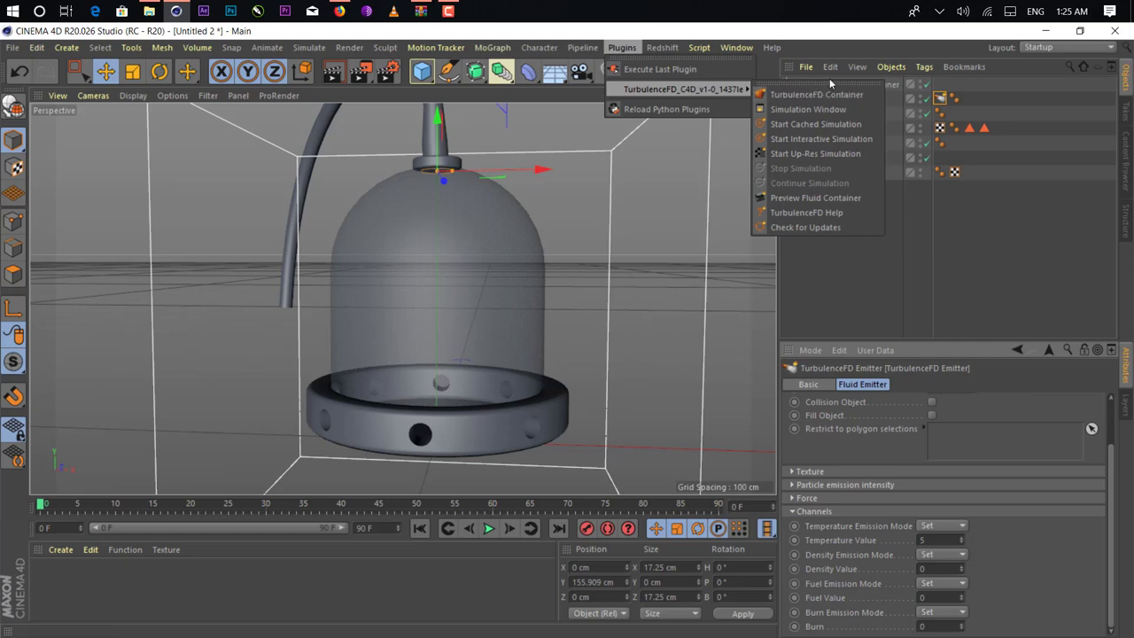
pyautogui.click(823, 93)
pyautogui.hotkey('ctrl', 'z')
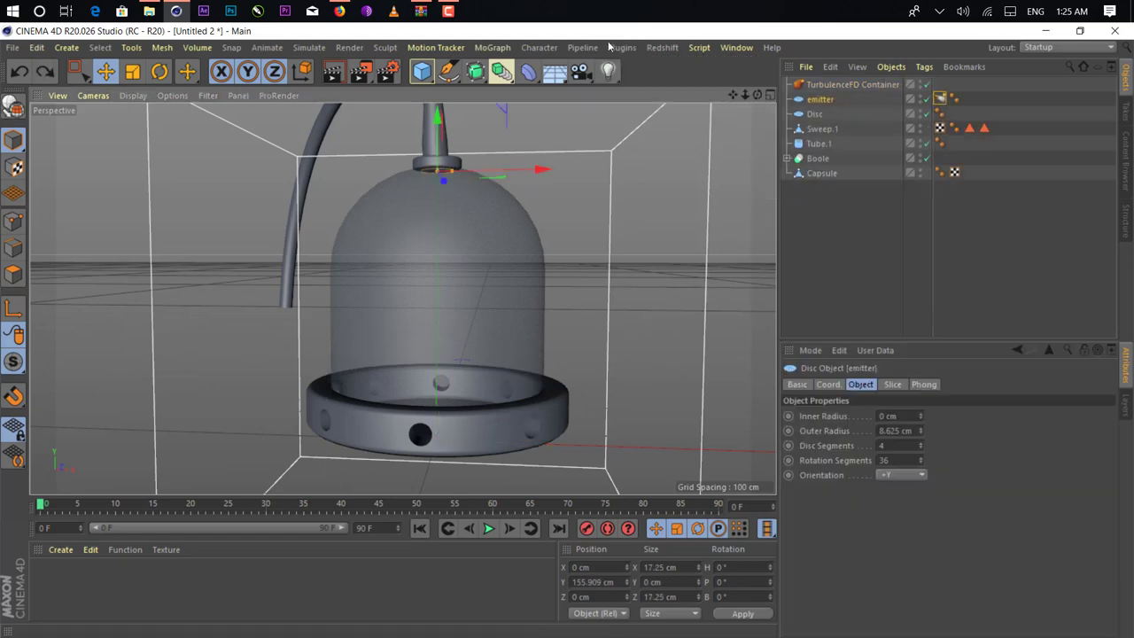
# Run a cached TurbulenceFD simulation of the container and move its progress window away from the model
pyautogui.click(622, 47)
pyautogui.moveTo(701, 89)
pyautogui.click(783, 123)
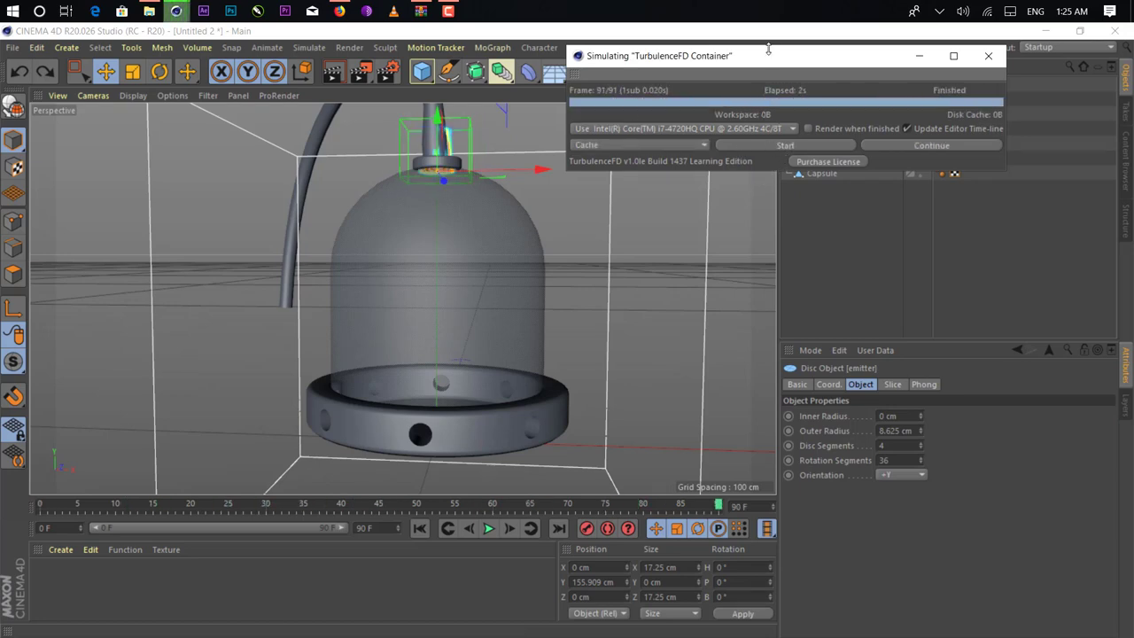
pyautogui.moveTo(769, 55); pyautogui.dragTo(911, 171)
# Try lowering the emitter disc to about Y 150 cm and rerun the cached simulation over the existing cache
pyautogui.click(439, 175)
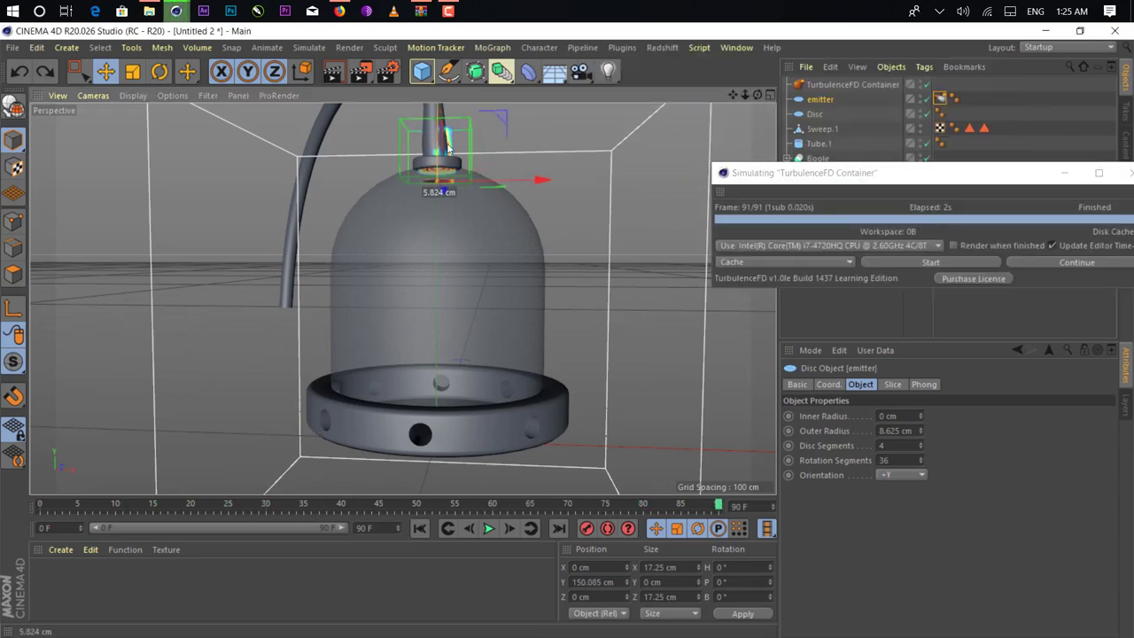
pyautogui.moveTo(1022, 177); pyautogui.dragTo(915, 202)
pyautogui.click(877, 288)
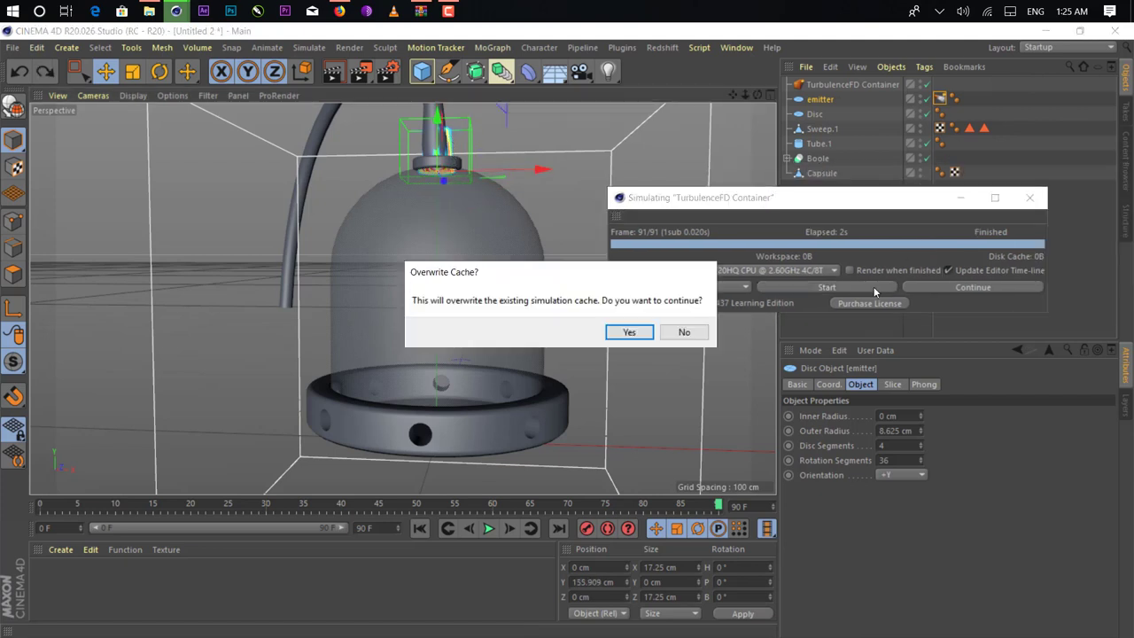
pyautogui.click(620, 333)
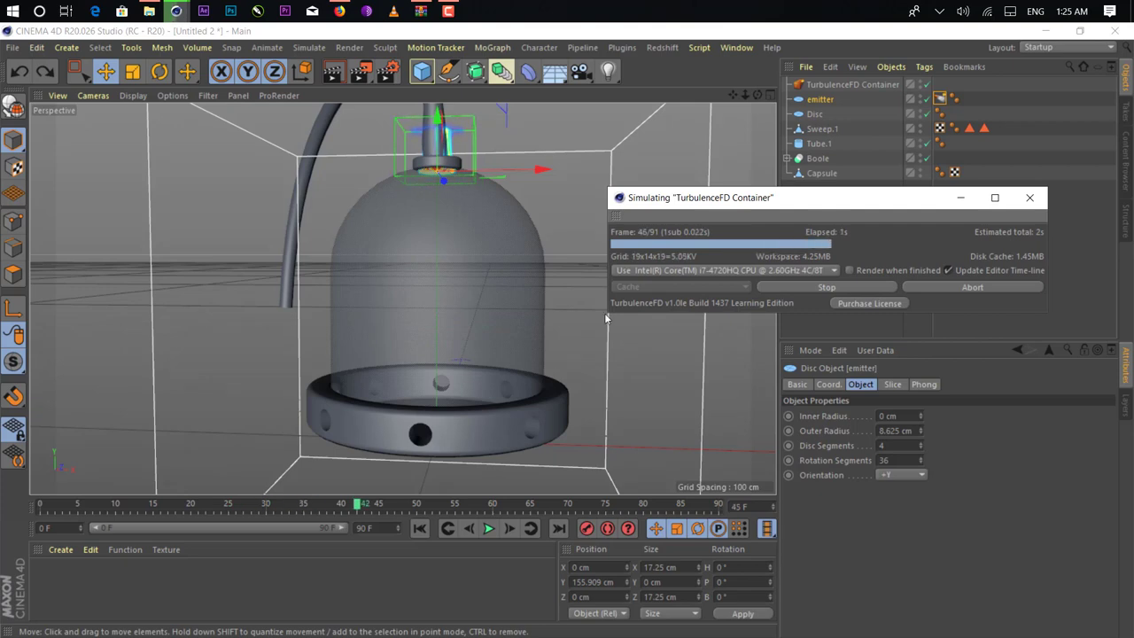
pyautogui.click(827, 287)
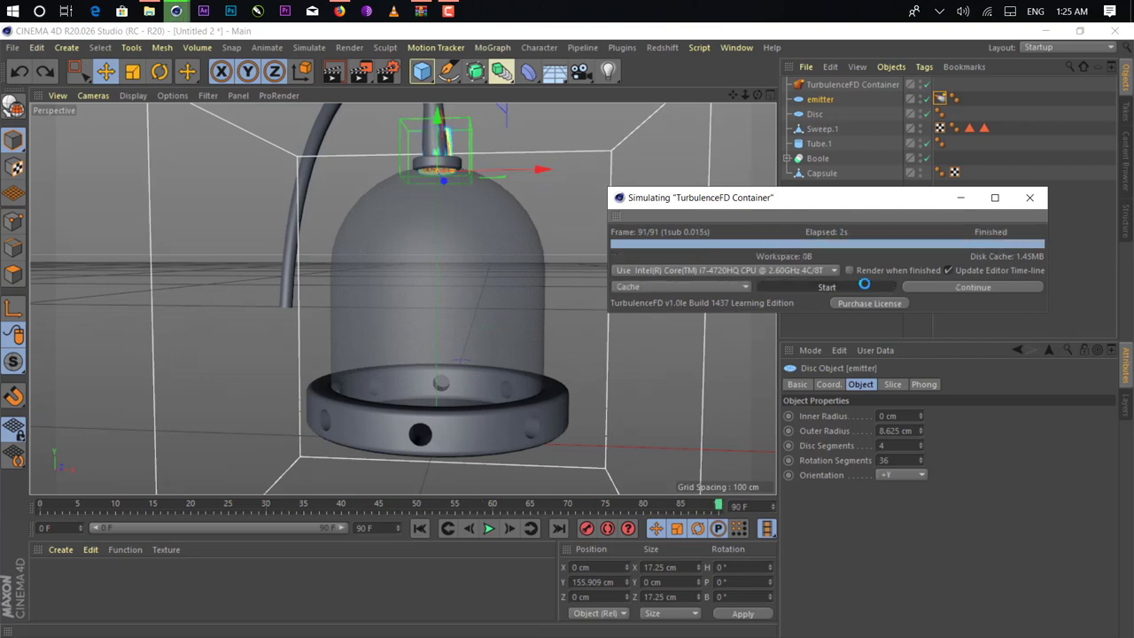
pyautogui.click(683, 329)
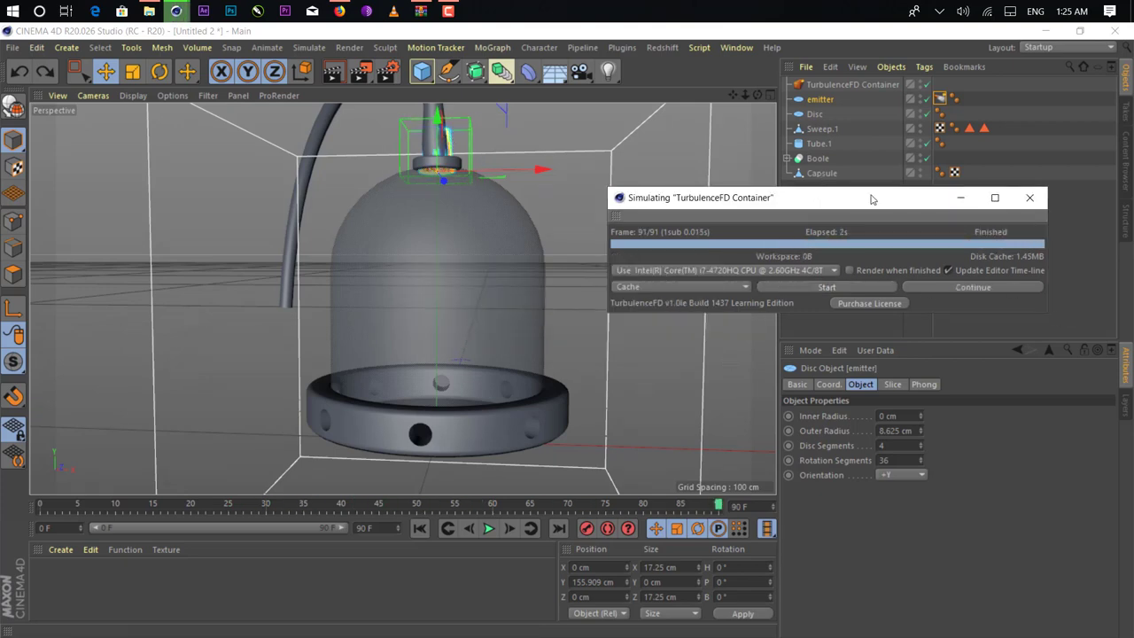
# Try lowering the emitter disc to about Y 42.7 cm near the base ring and resimulate, stopping early and rewinding to frame 0
pyautogui.moveTo(780, 197); pyautogui.dragTo(1007, 183)
pyautogui.moveTo(438, 135); pyautogui.dragTo(449, 324)
pyautogui.click(1018, 273)
pyautogui.click(625, 330)
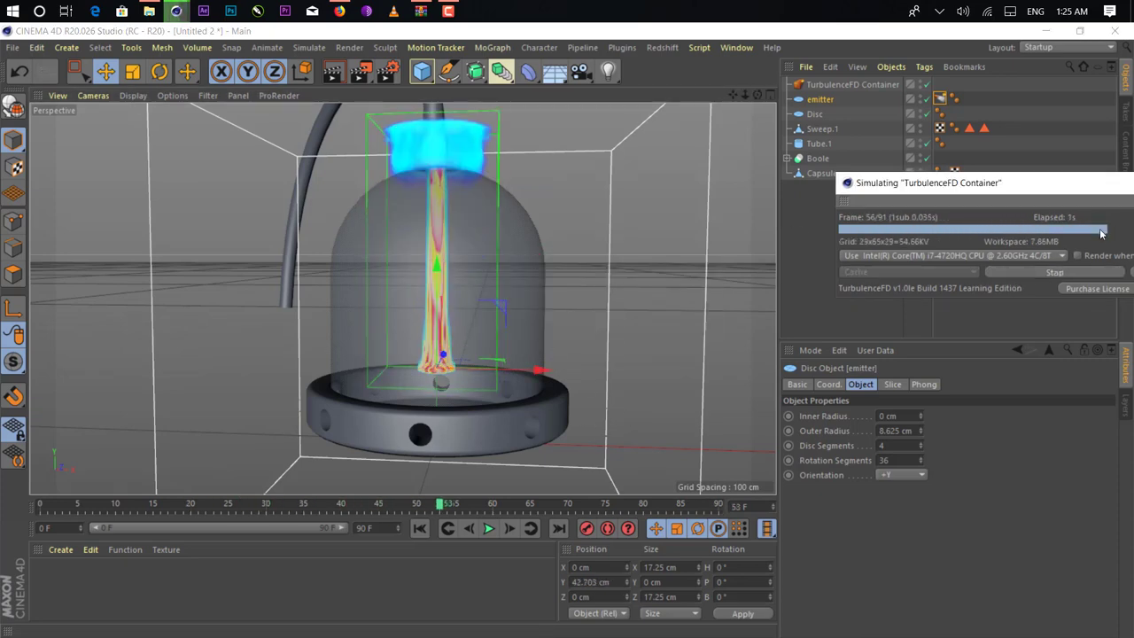
pyautogui.click(1047, 271)
pyautogui.moveTo(1050, 192); pyautogui.dragTo(865, 278)
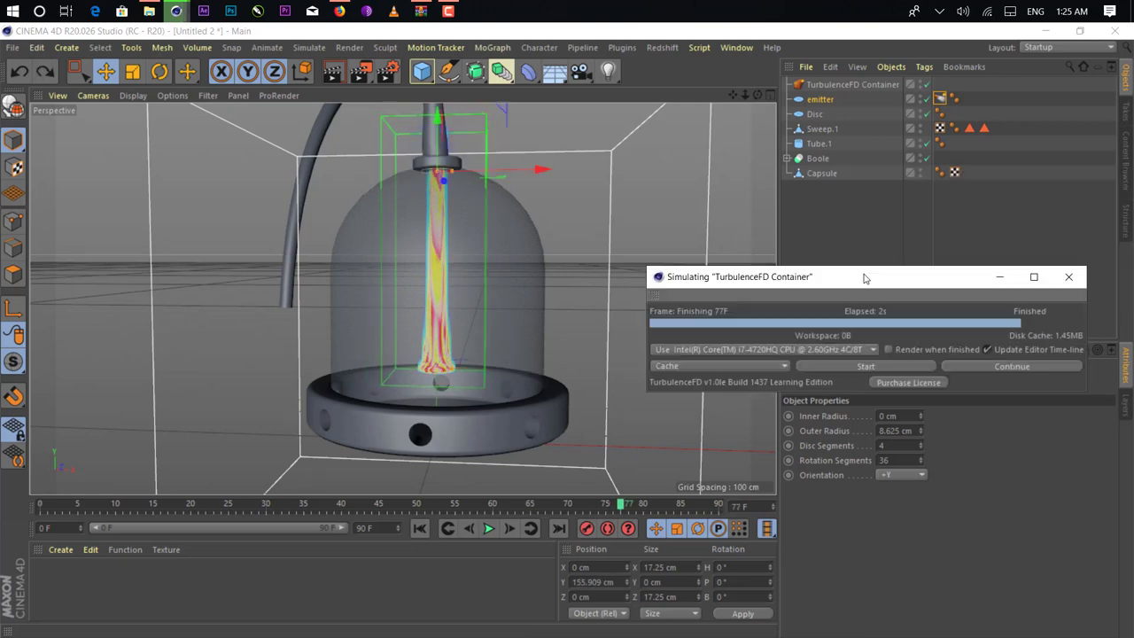
pyautogui.click(420, 528)
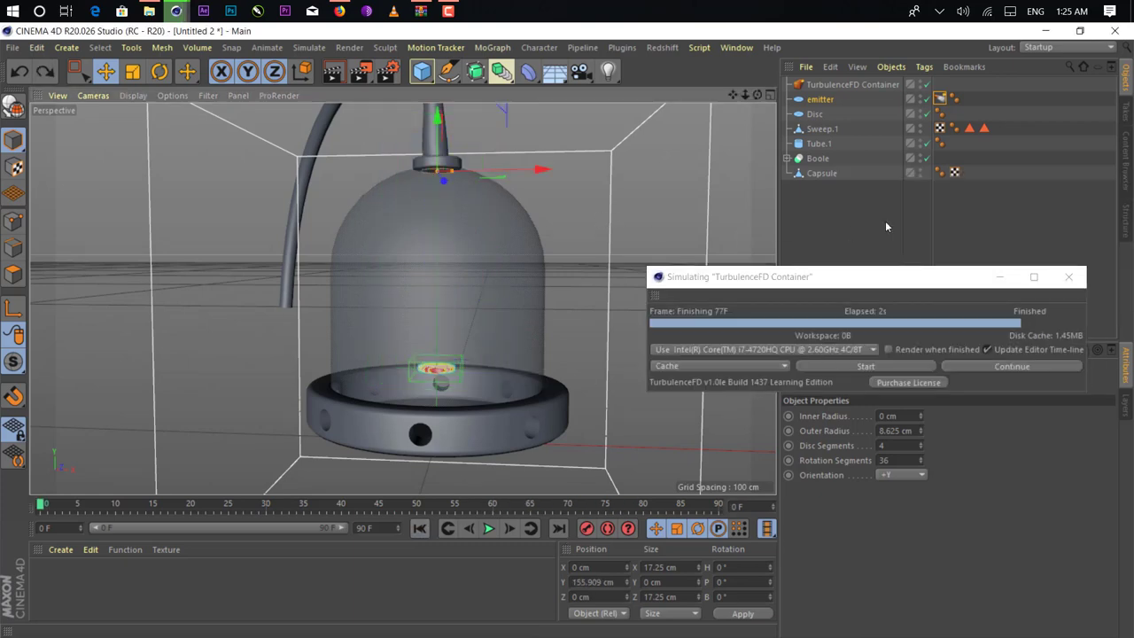
# In the TurbulenceFD container's Temperature simulation settings, set the Y component of Buoyancy Direction to -1
pyautogui.moveTo(883, 278); pyautogui.dragTo(380, 358)
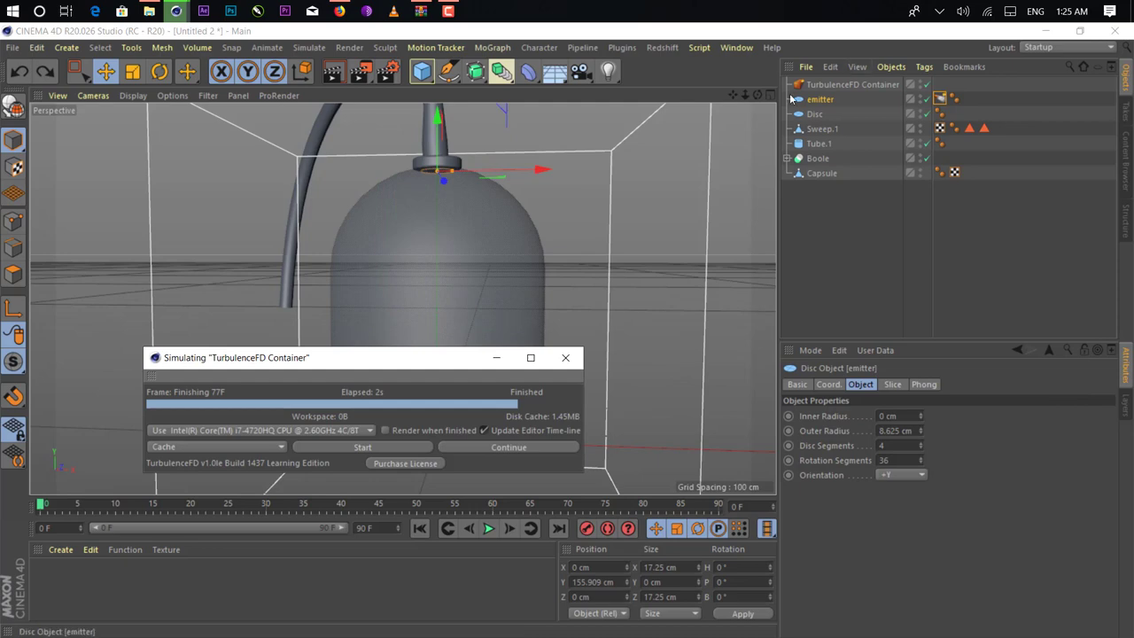
pyautogui.click(836, 86)
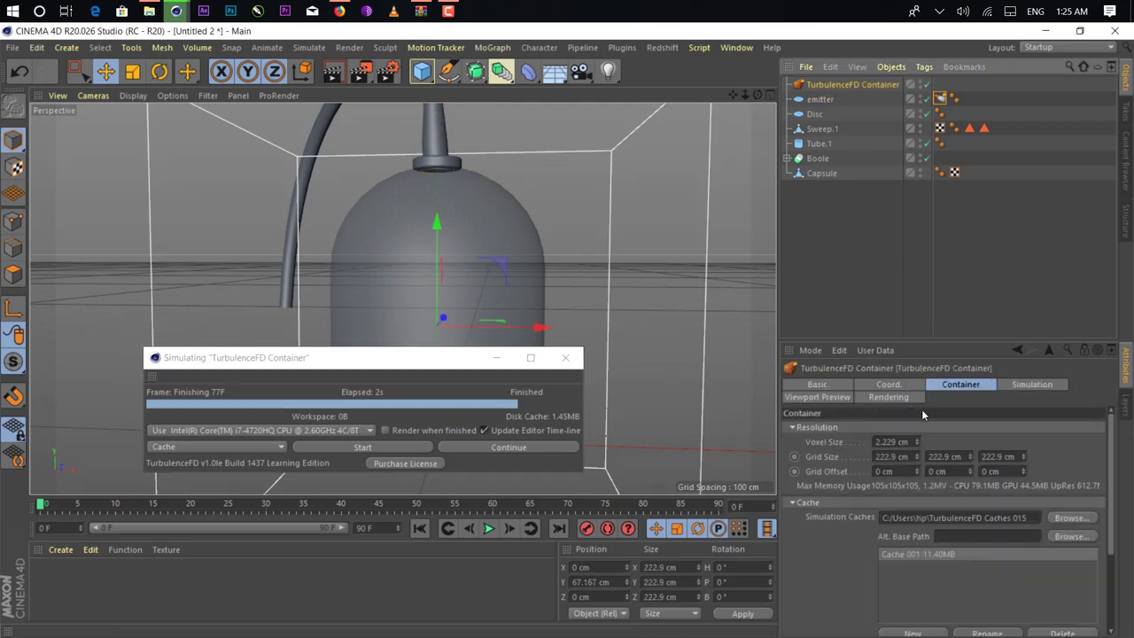
pyautogui.click(1031, 385)
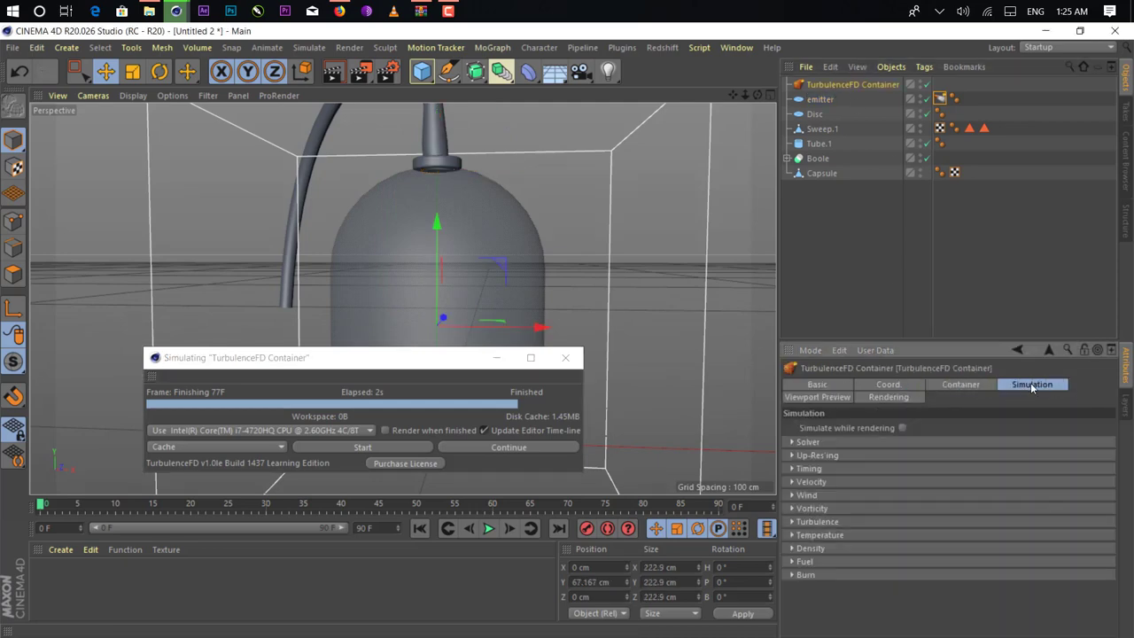
pyautogui.click(819, 535)
pyautogui.scroll(-2, 886, 567)
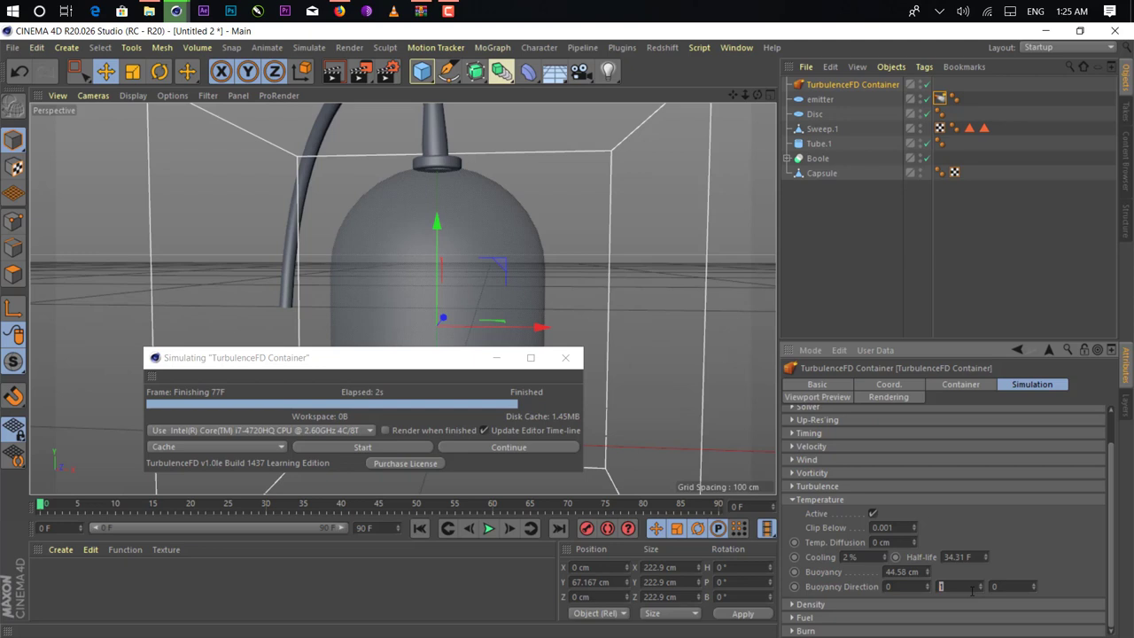
# Rerun the simulation with the downward buoyancy, overwriting the cache, and clear the progress window from the view
pyautogui.click(379, 447)
pyautogui.click(629, 333)
pyautogui.moveTo(425, 362); pyautogui.dragTo(829, 229)
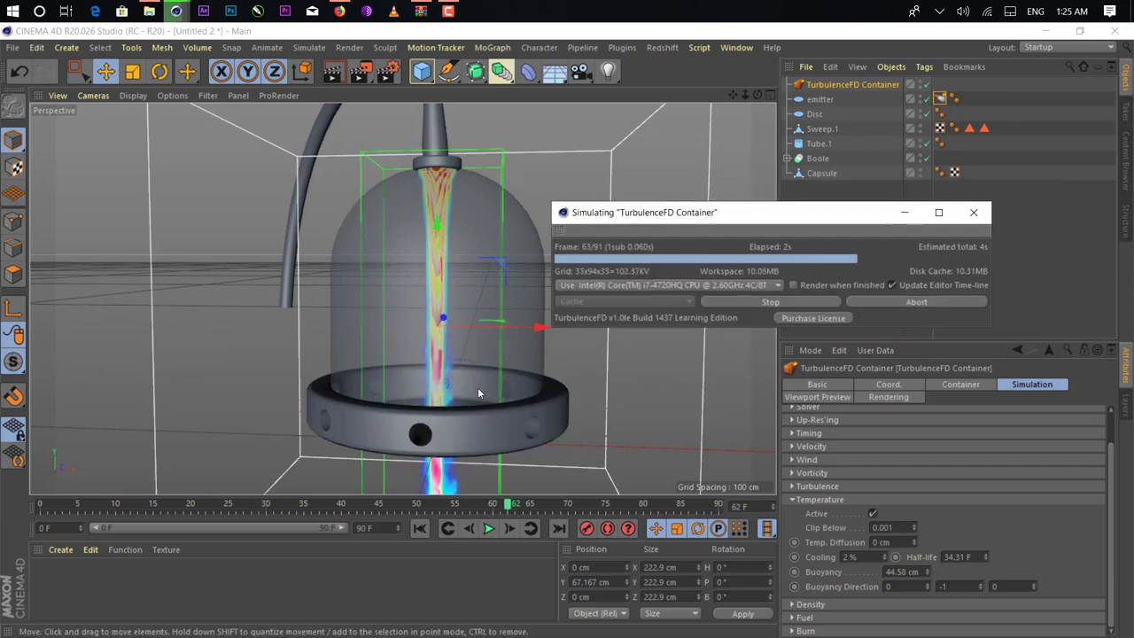
pyautogui.click(904, 215)
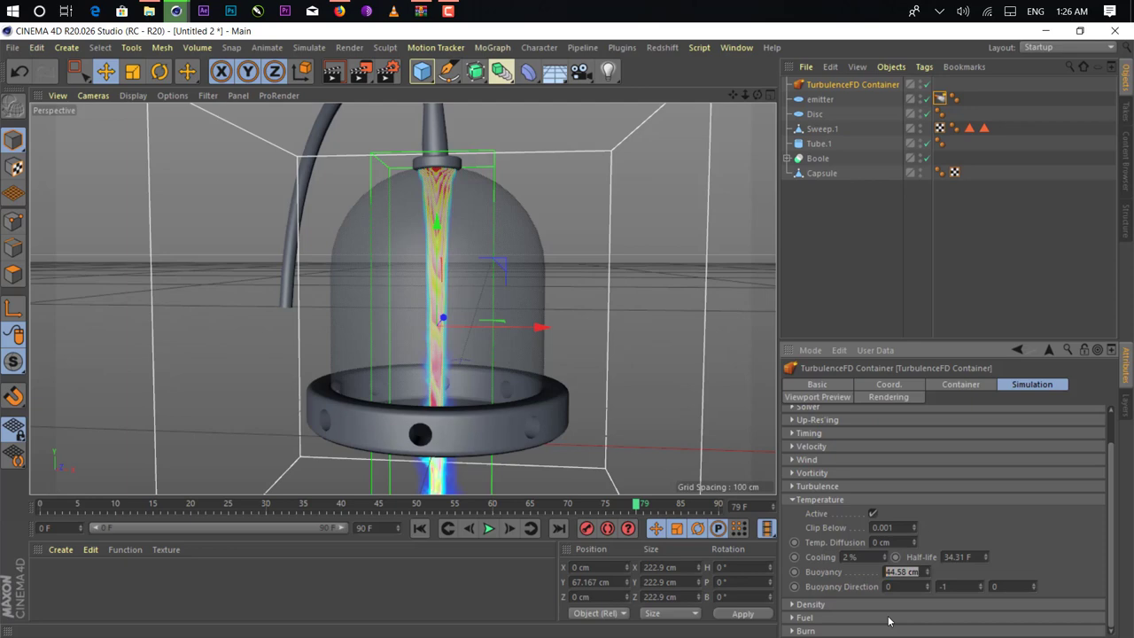
# Set the container's temperature Buoyancy to 30 cm and rerun the cached simulation over the existing cache
pyautogui.write('39')
pyautogui.press('Return')
pyautogui.click(622, 47)
pyautogui.moveTo(699, 89)
pyautogui.click(832, 110)
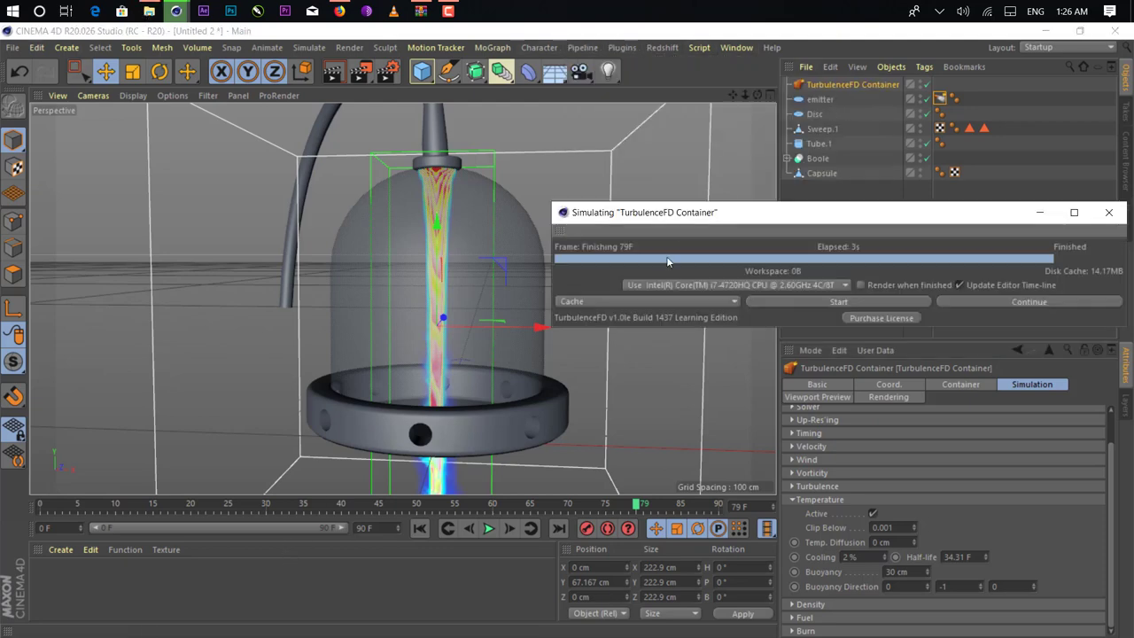
pyautogui.click(777, 298)
pyautogui.click(649, 335)
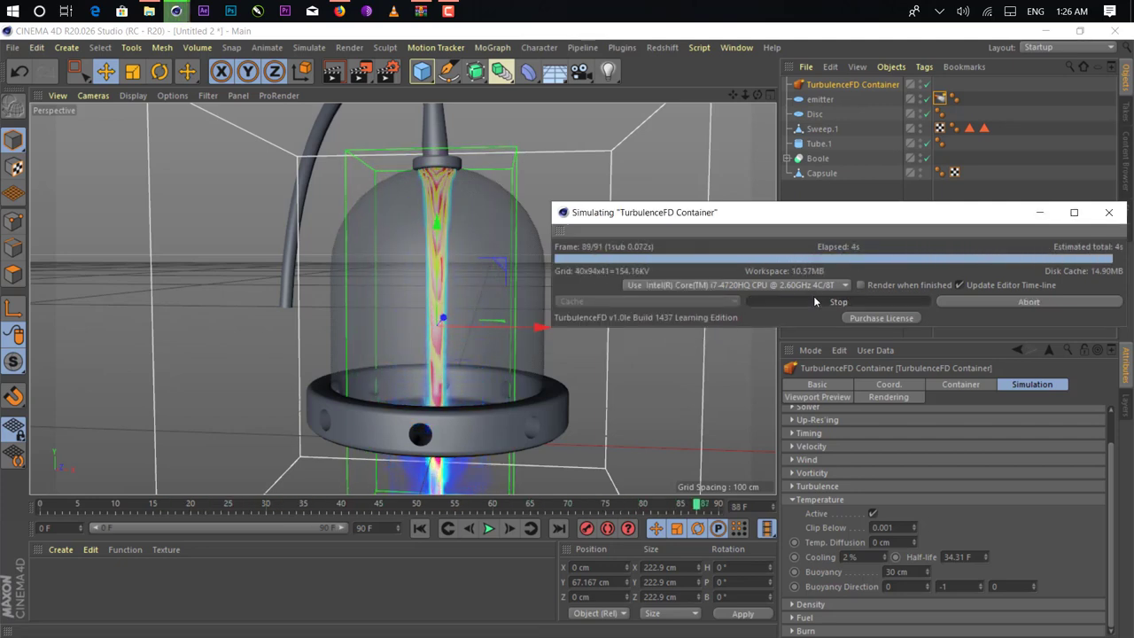
pyautogui.click(1051, 214)
# Attach a TurbulenceFD Emitter tag to the Capsule dome
pyautogui.keyDown('alt'); pyautogui.moveTo(489, 266); pyautogui.dragTo(434, 266); pyautogui.keyUp('alt')
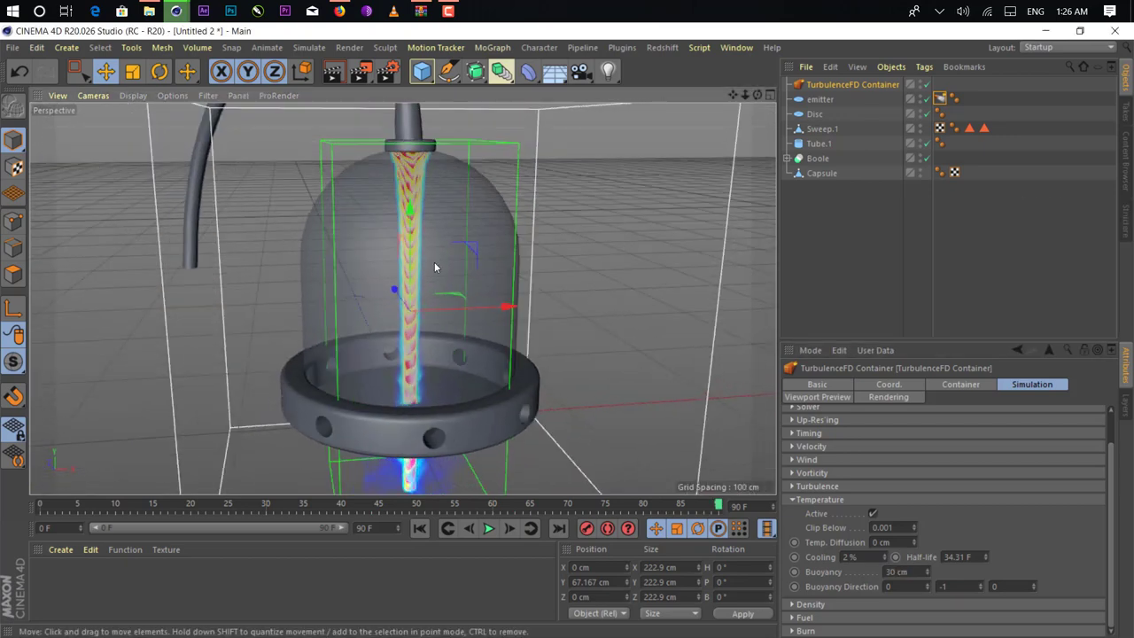
pyautogui.keyDown('alt'); pyautogui.moveTo(486, 238); pyautogui.dragTo(480, 296); pyautogui.keyUp('alt')
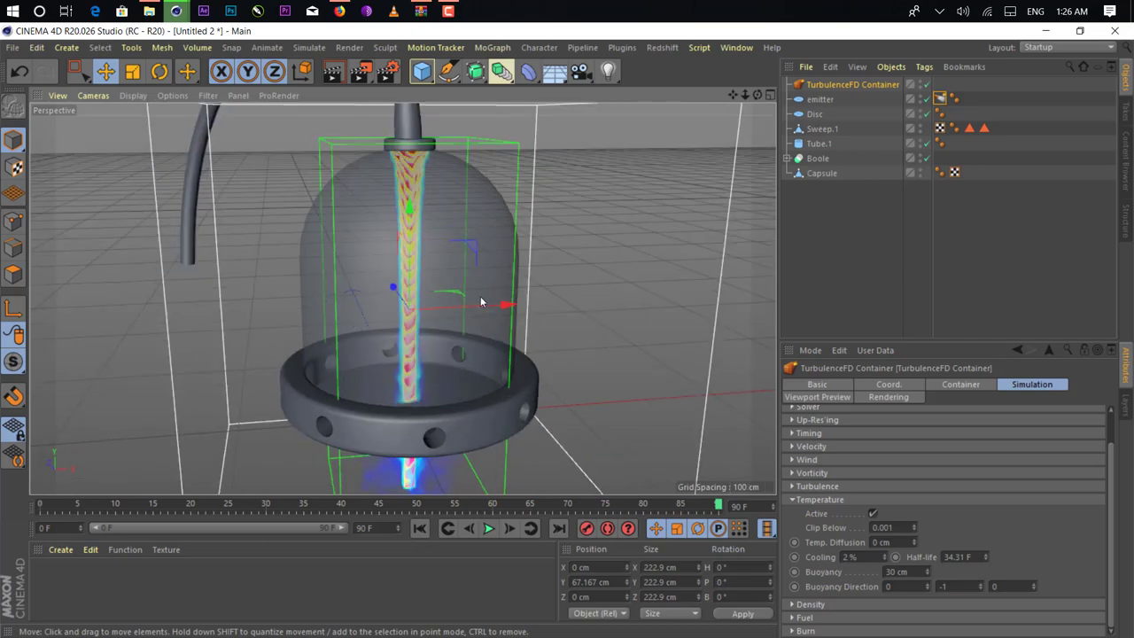
pyautogui.keyDown('alt'); pyautogui.moveTo(481, 386); pyautogui.dragTo(504, 310, button='middle'); pyautogui.keyUp('alt')
pyautogui.keyDown('alt'); pyautogui.moveTo(505, 314); pyautogui.dragTo(414, 231); pyautogui.keyUp('alt')
pyautogui.keyDown('alt'); pyautogui.moveTo(405, 353); pyautogui.dragTo(409, 347); pyautogui.keyUp('alt')
pyautogui.keyDown('alt'); pyautogui.moveTo(410, 348); pyautogui.dragTo(380, 453, button='middle'); pyautogui.keyUp('alt')
pyautogui.click(507, 235)
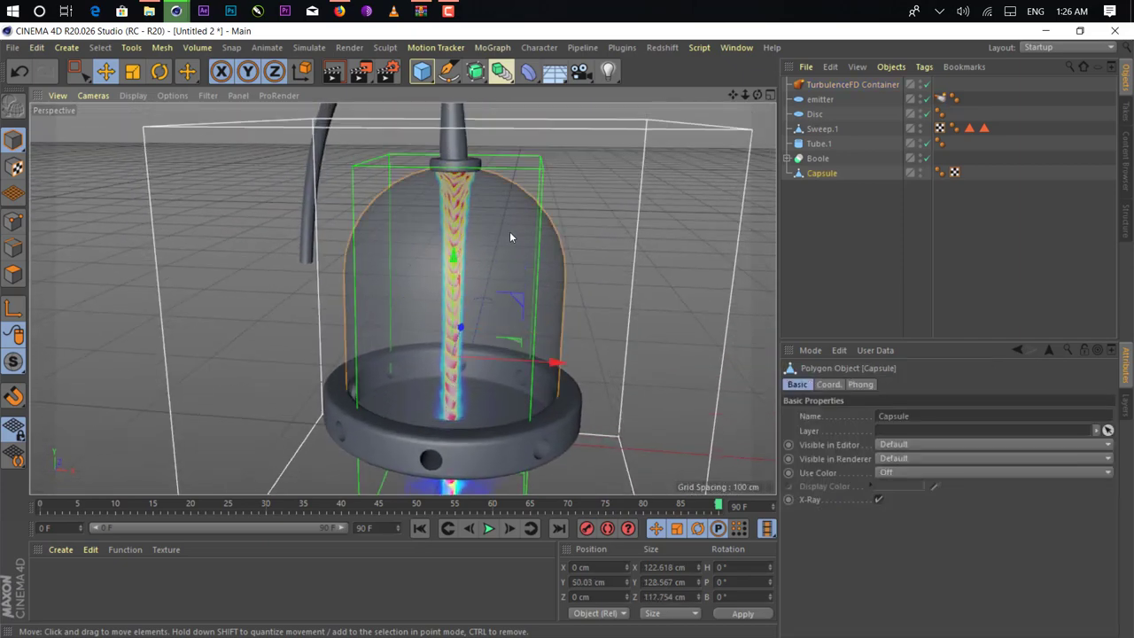
pyautogui.rightClick(813, 174)
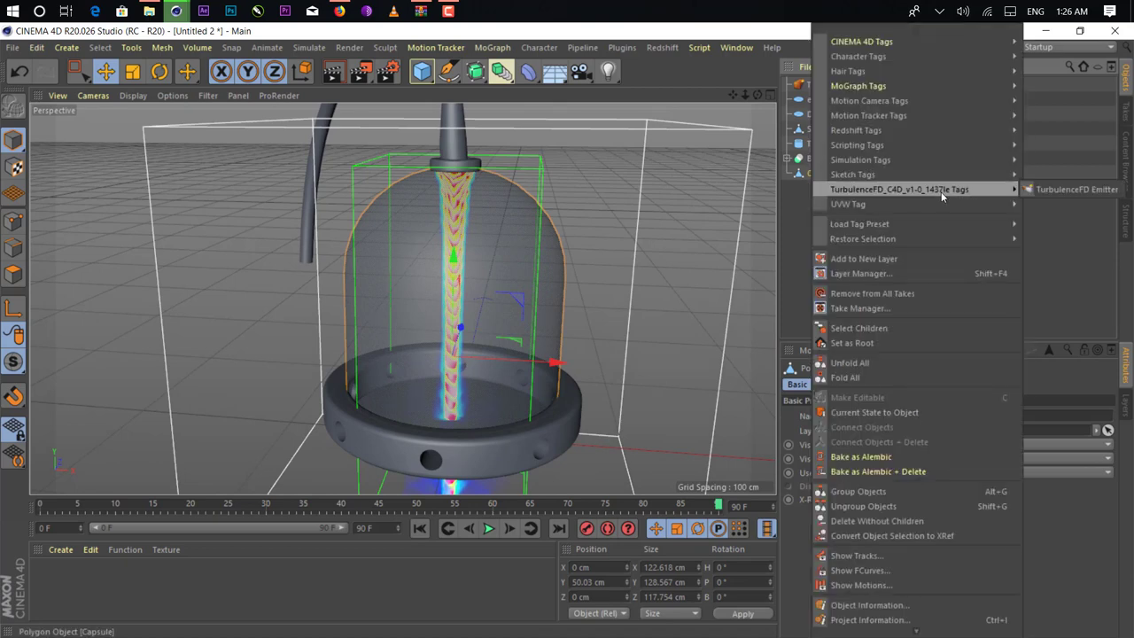
pyautogui.moveTo(877, 189)
pyautogui.click(1070, 189)
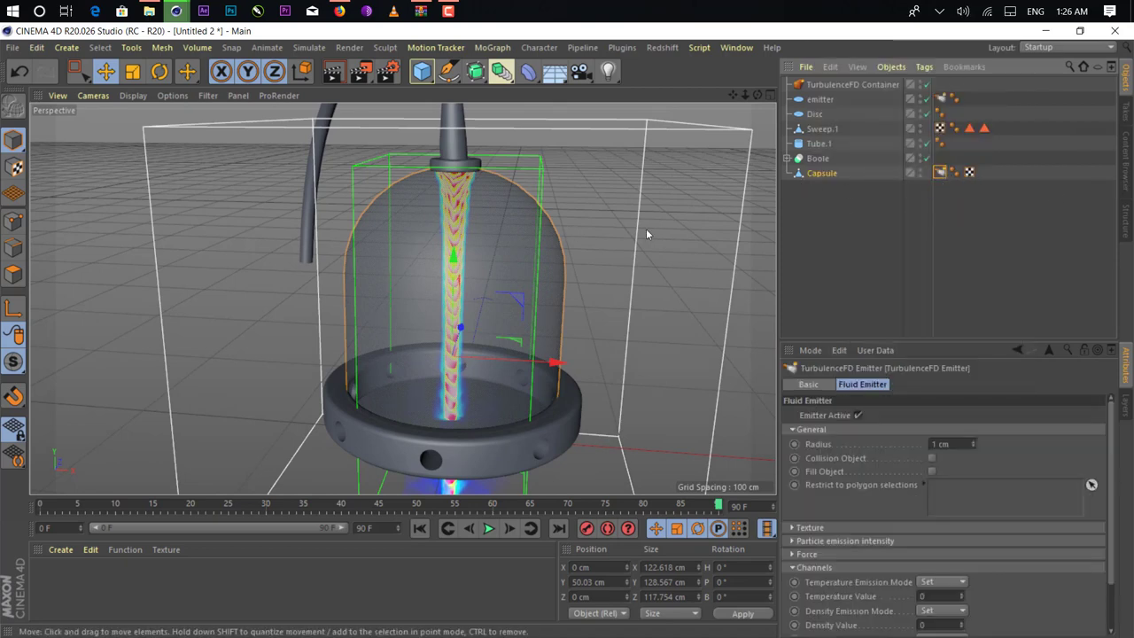
# Enable Collision Object in the dome's TurbulenceFD Emitter tag
pyautogui.click(508, 269)
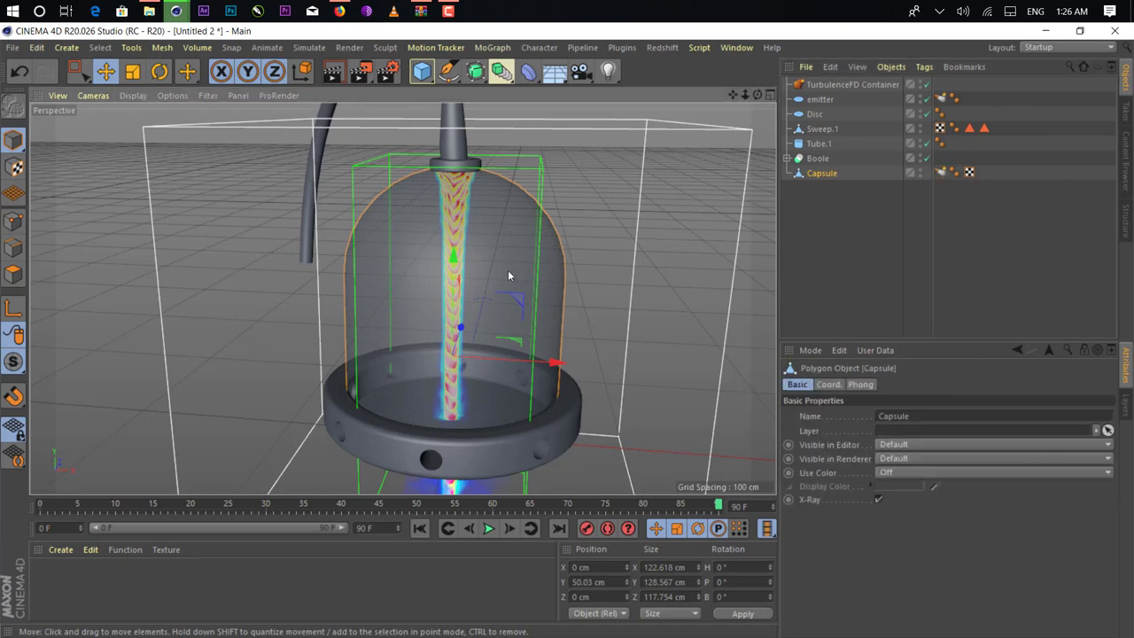
pyautogui.click(940, 172)
pyautogui.click(932, 459)
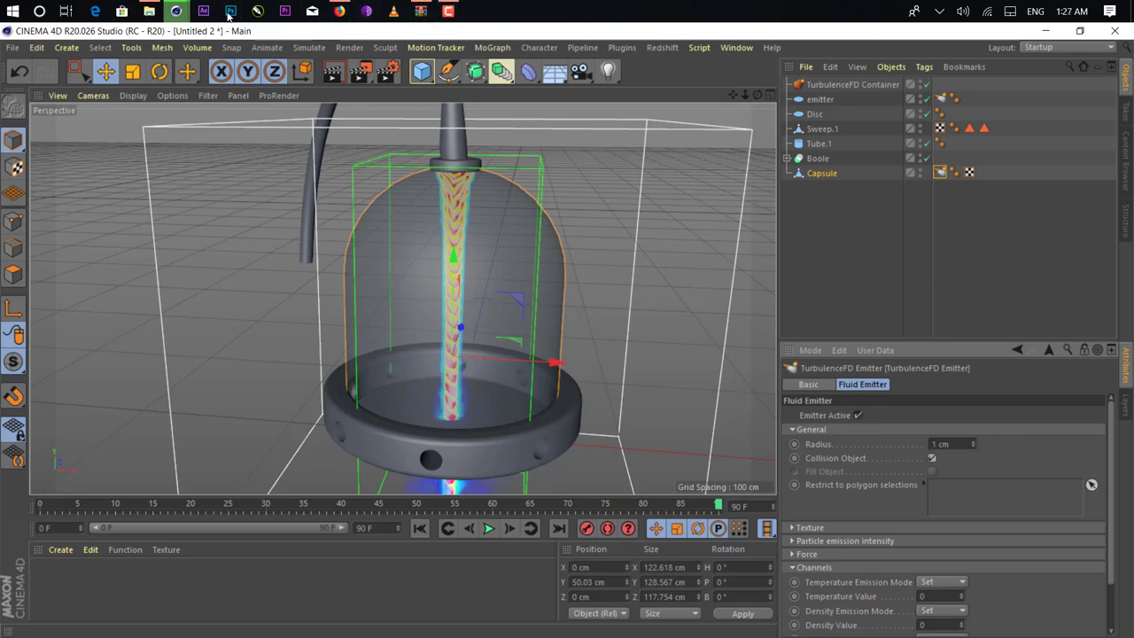
# Try to rerun the cached simulation with the dome as a collision object, and dismiss the plugin error dialog
pyautogui.click(176, 11)
pyautogui.click(262, 85)
pyautogui.click(782, 303)
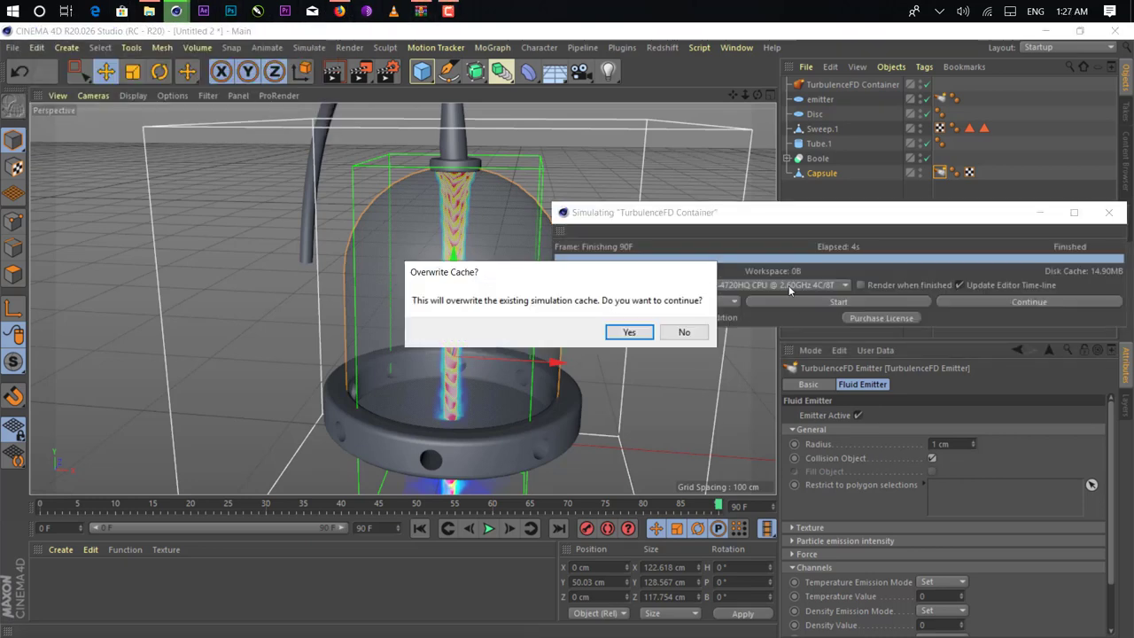
pyautogui.click(629, 333)
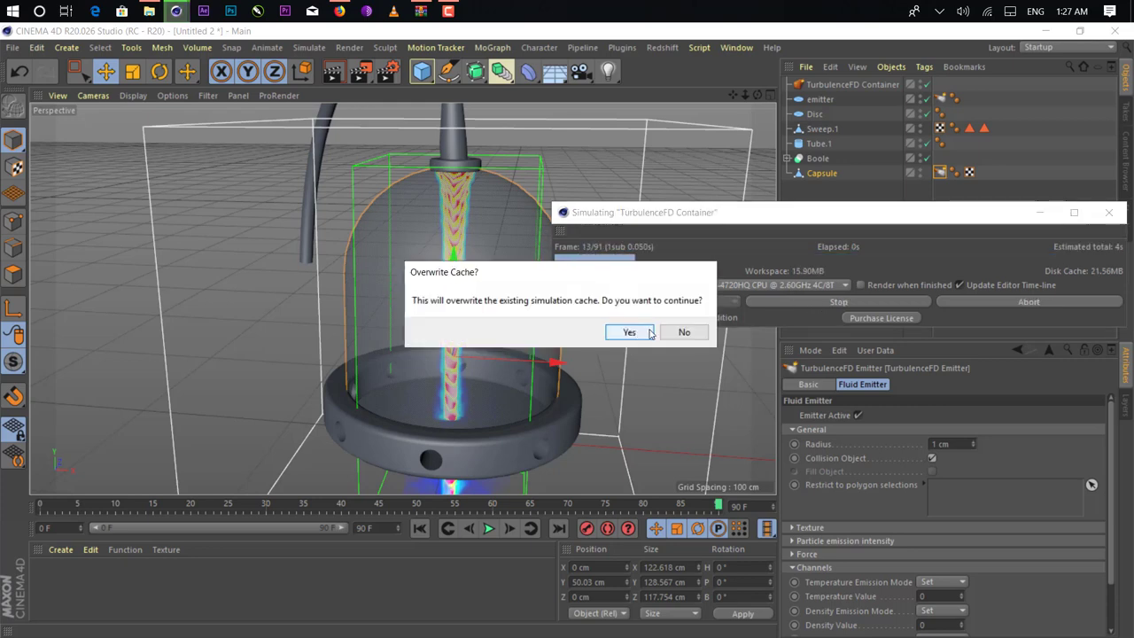
pyautogui.click(804, 303)
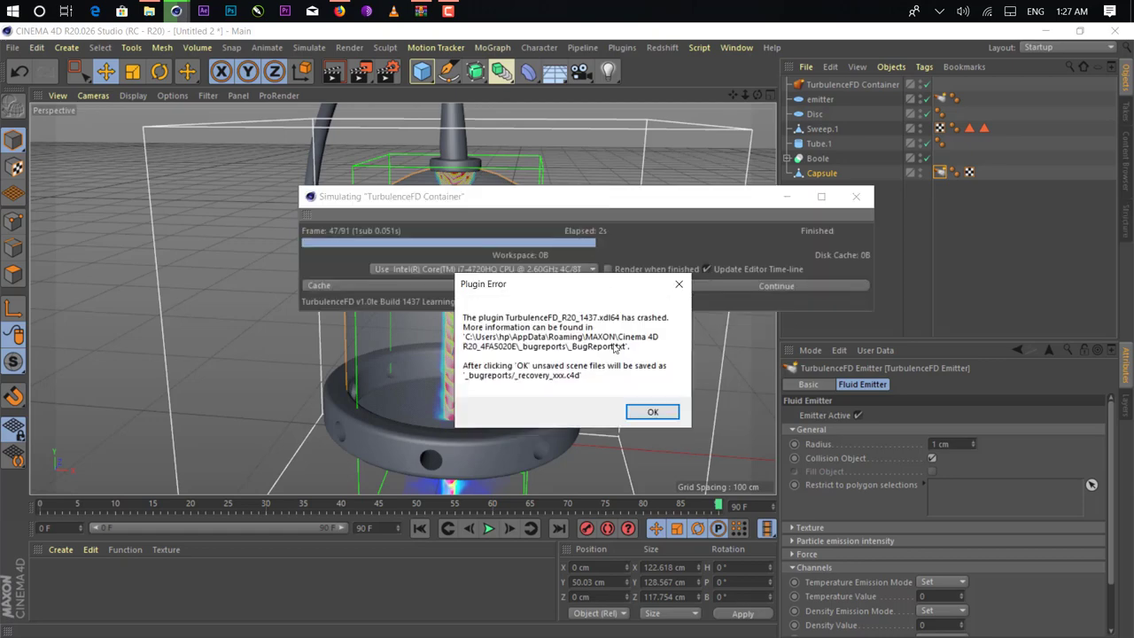
pyautogui.click(653, 413)
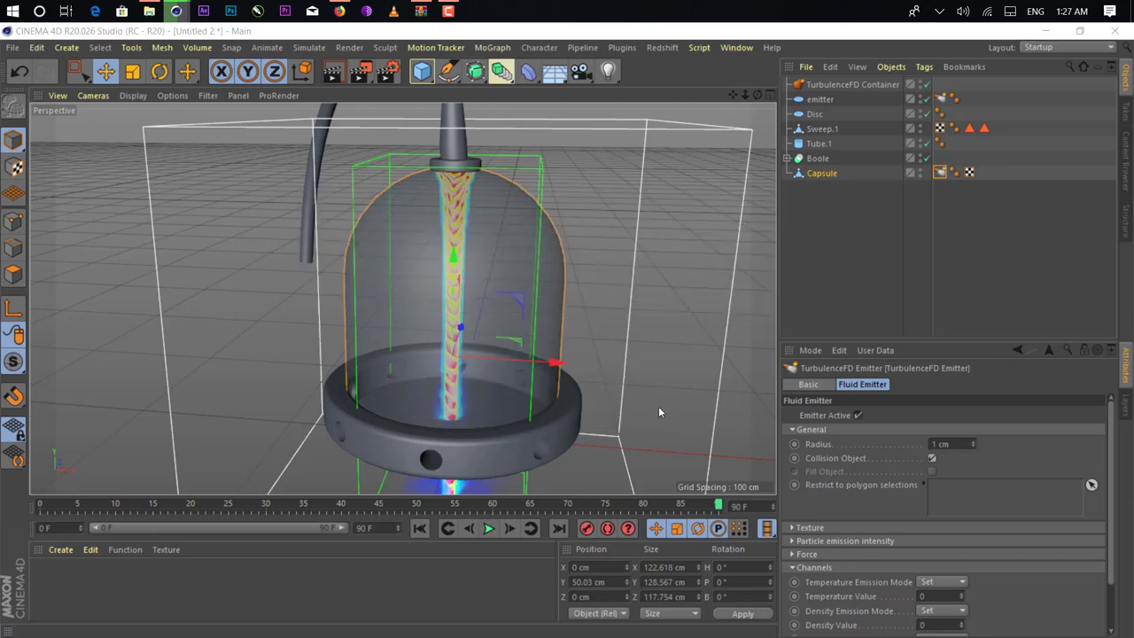
# Search the system for "cine" and relaunch Cinema 4D
pyautogui.press('super')
pyautogui.write('c')
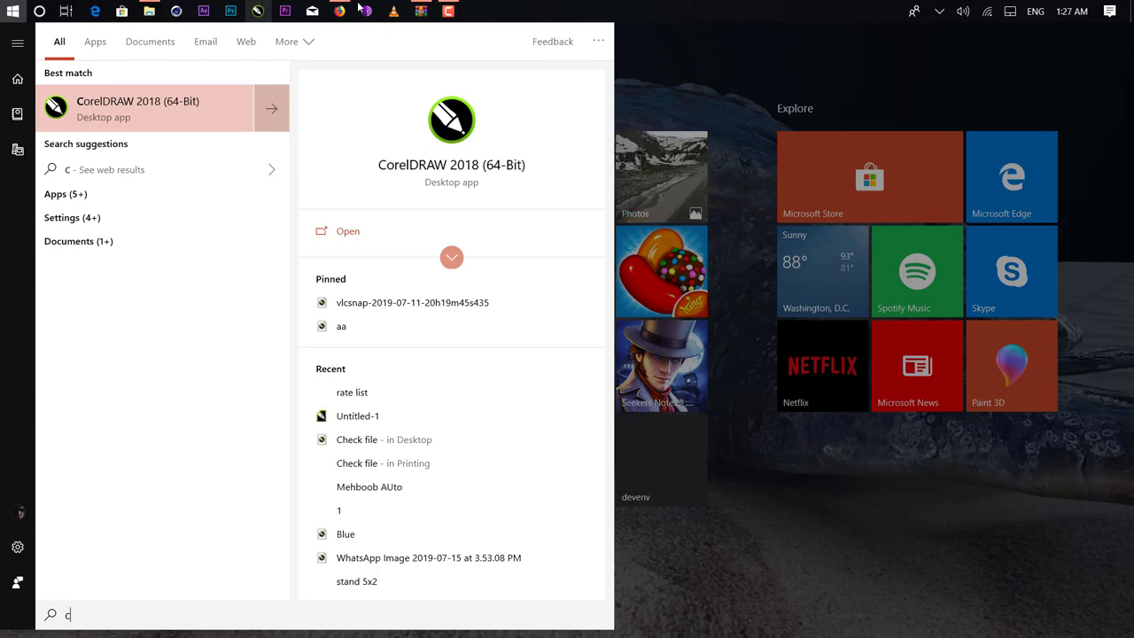
pyautogui.press('Escape')
pyautogui.press('super')
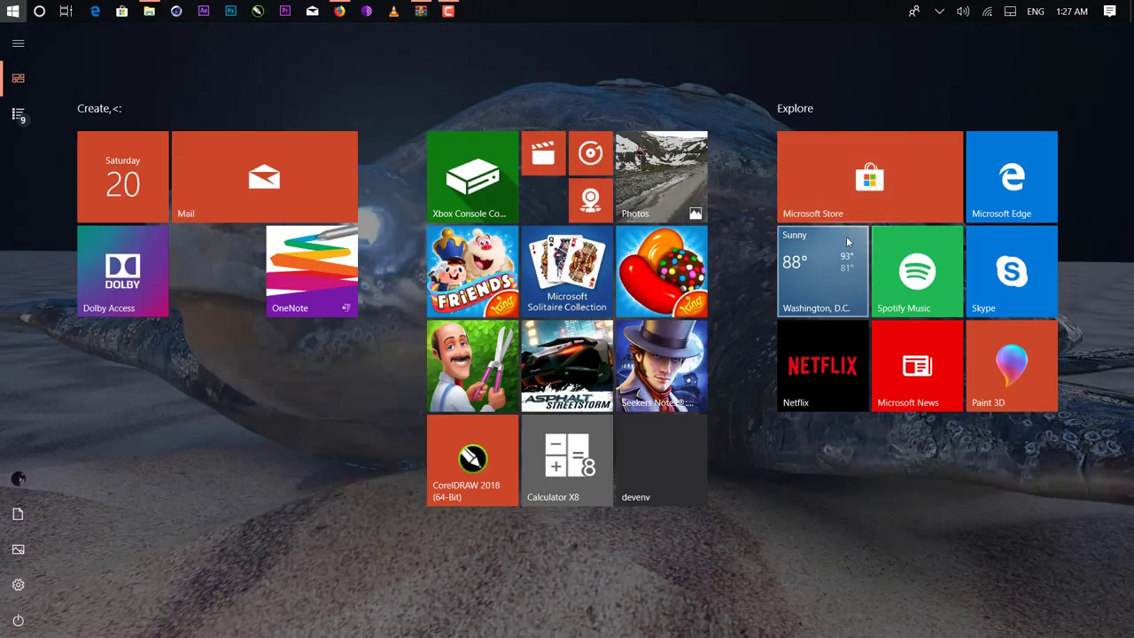
pyautogui.write('cine')
pyautogui.press('Return')
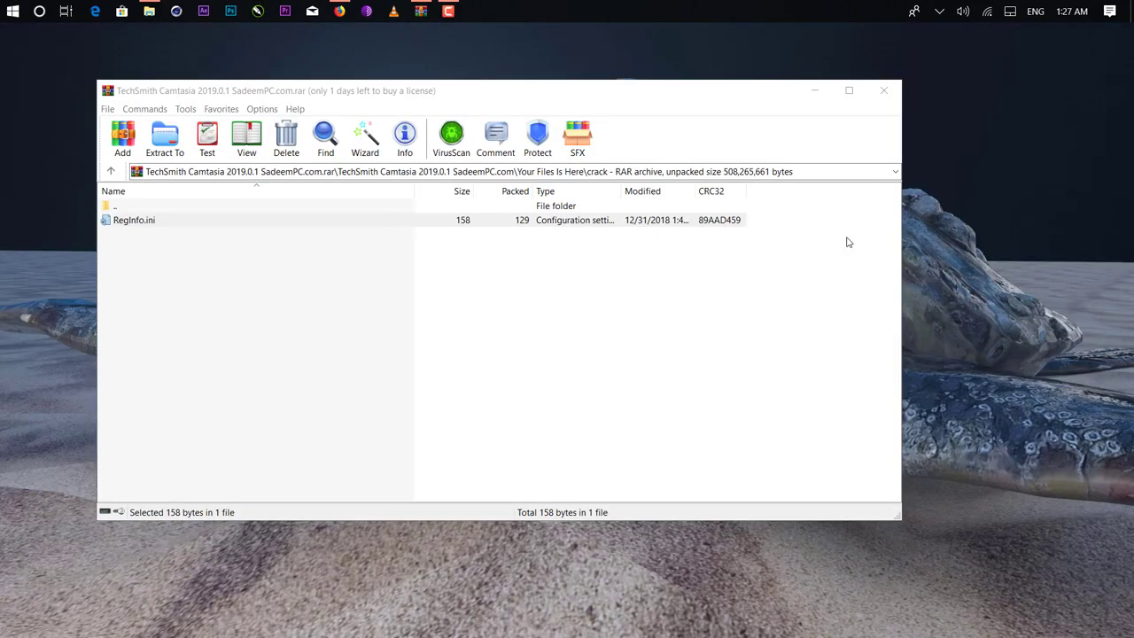